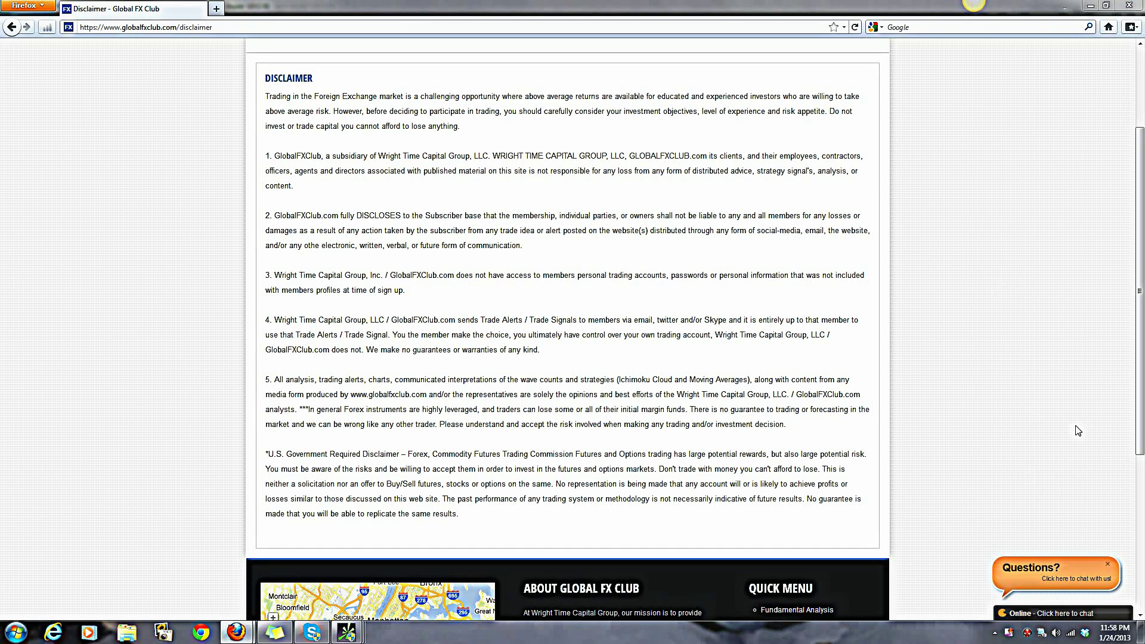
Step: Scroll back to the start of the disclaimer page, minimise the browser to show thinkorswim, and zoom in on the hourly EUR/AUD chart
left_click_drag(1143, 359, 1140, 279)
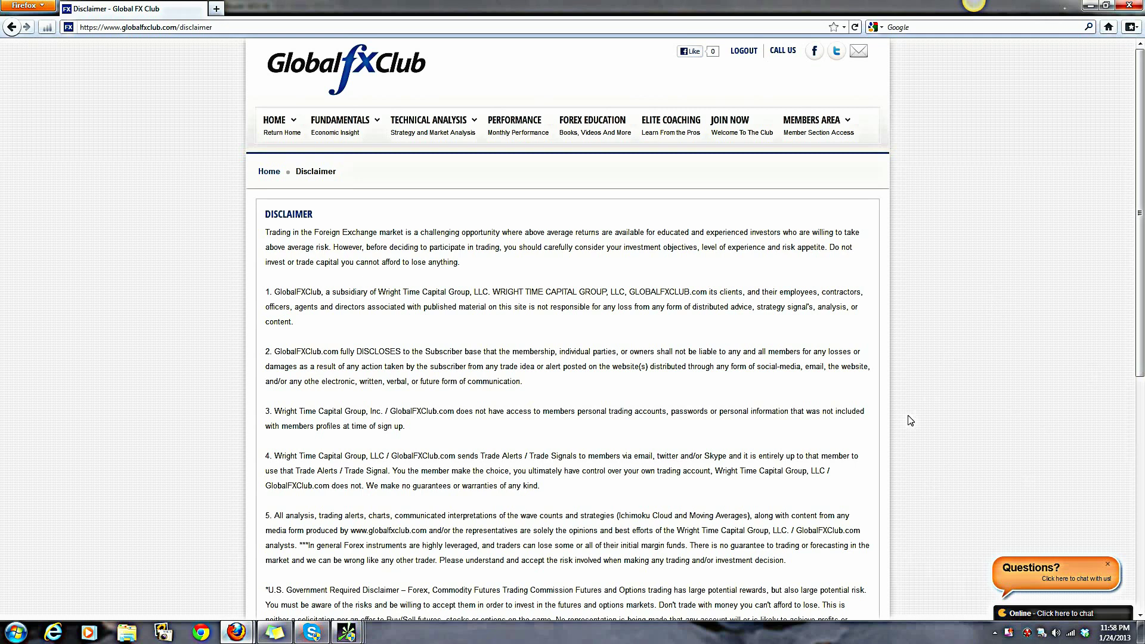
left_click(1089, 7)
left_click_drag(296, 482, 535, 428)
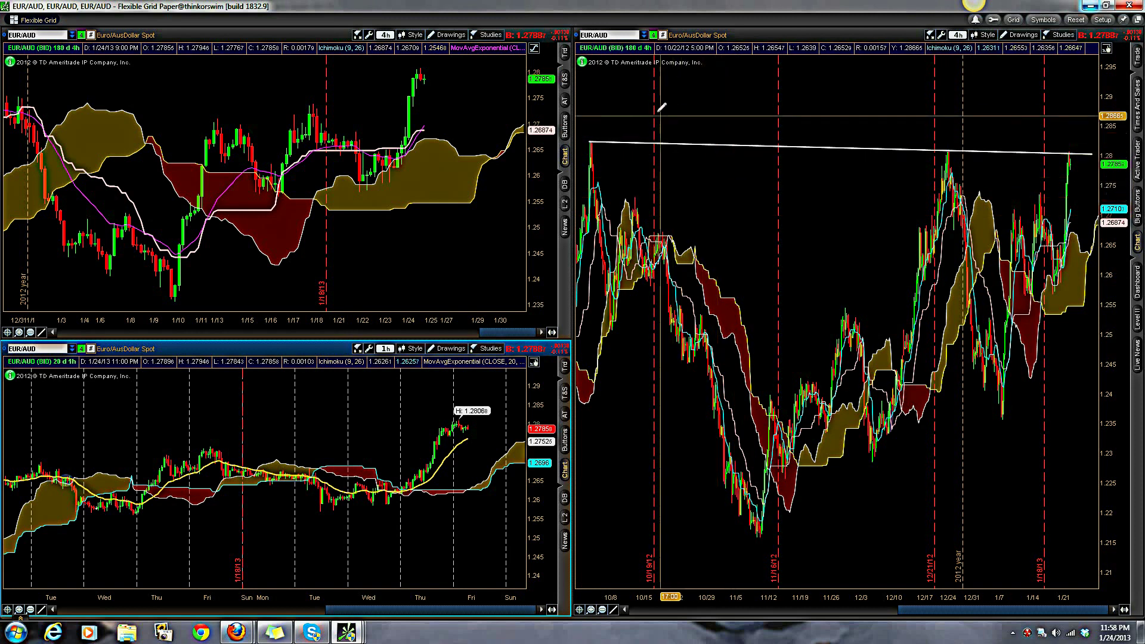
Step: Examine the resistance trendline on the maximised 180-day EUR/AUD chart, restore the grid, and zoom in on the hourly chart's latest candles
double_click(750, 32)
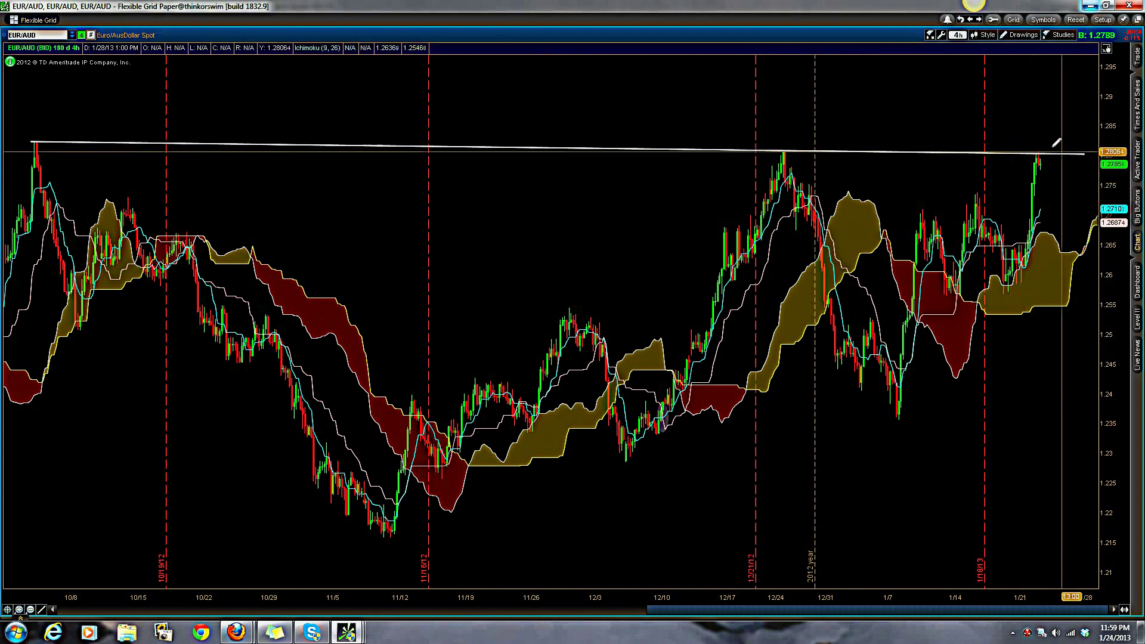
double_click(832, 35)
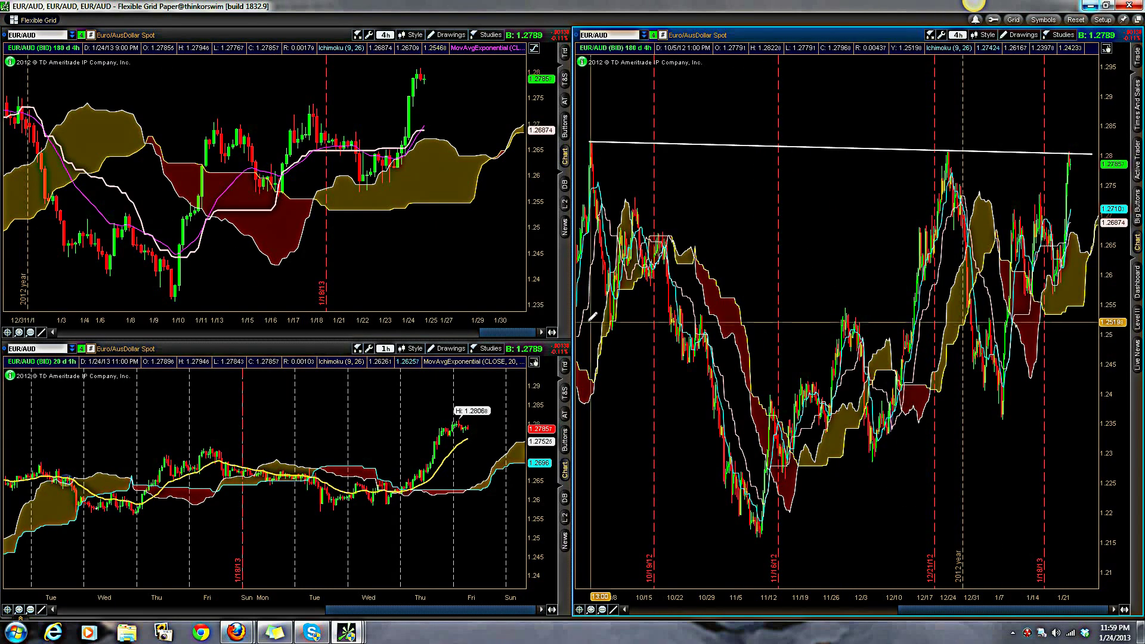
left_click_drag(272, 474, 526, 473)
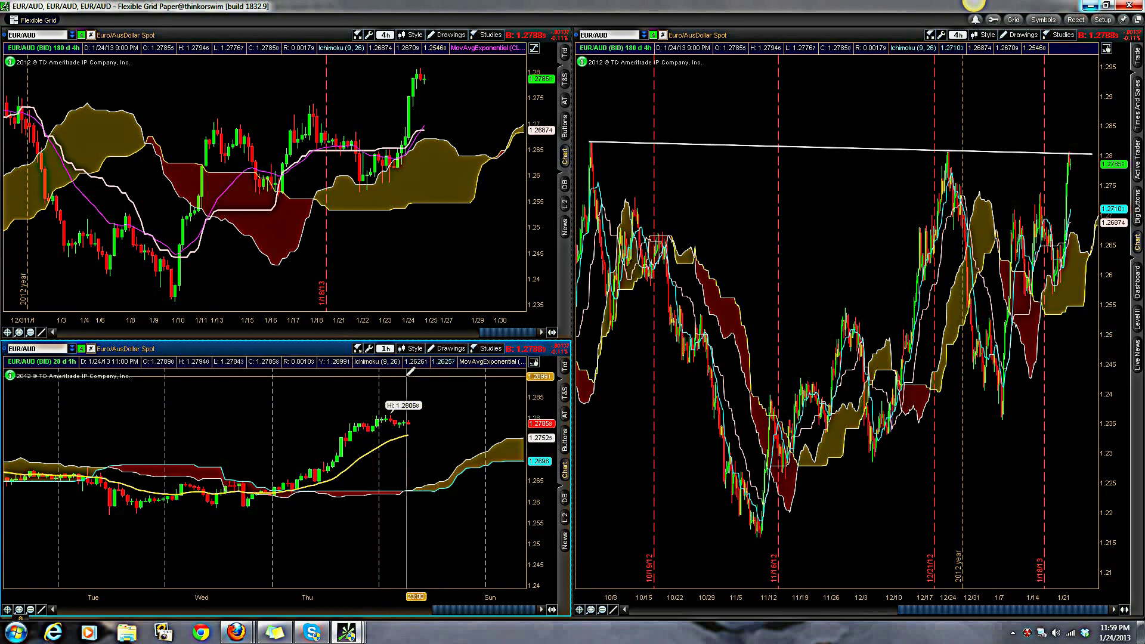
Step: Load the AUD/USD pair in the linked charts
left_click(620, 34)
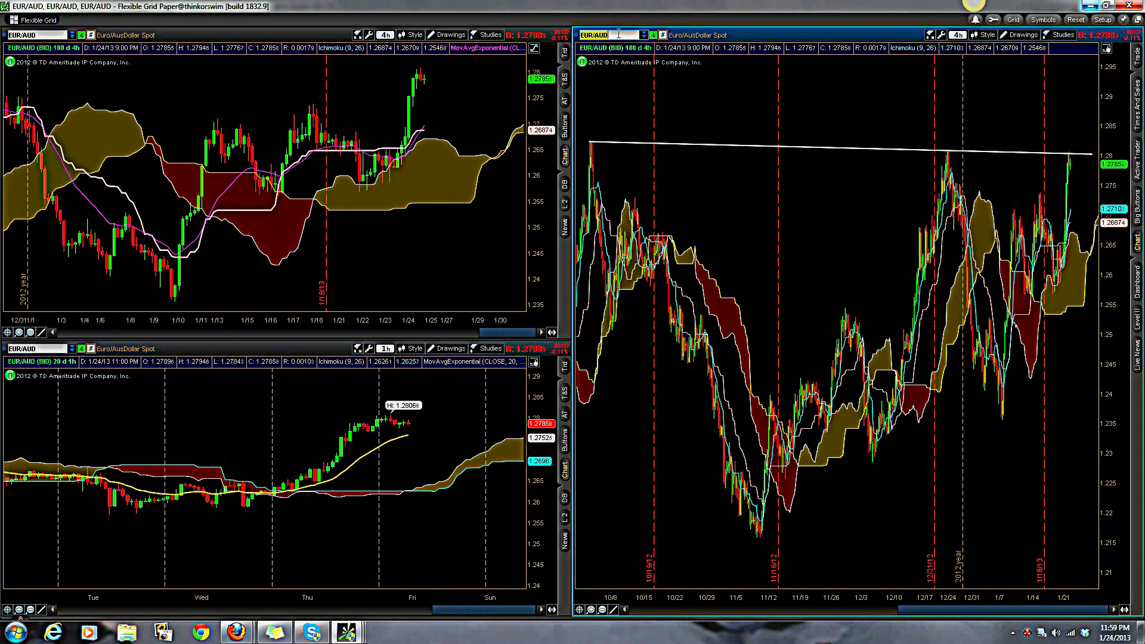
type("AUD/")
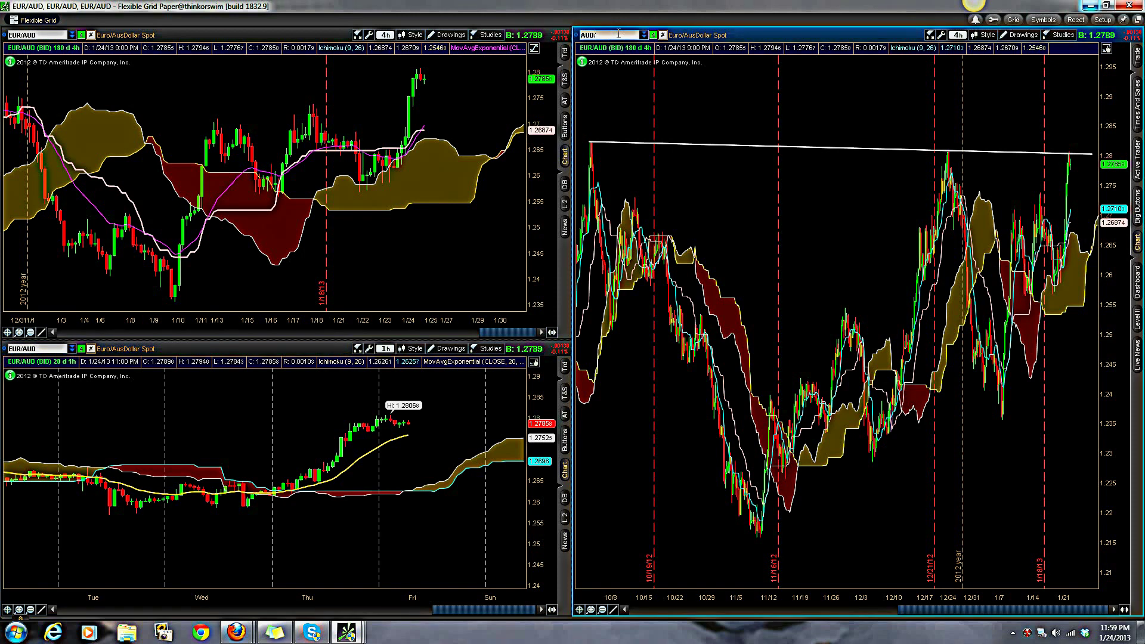
type("USD")
key("Return")
Step: Delete the 1.0470 price level line from the smaller four-hour AUD/USD chart, and zoom that chart and the hourly one to recent candles
left_click_drag(385, 119, 524, 105)
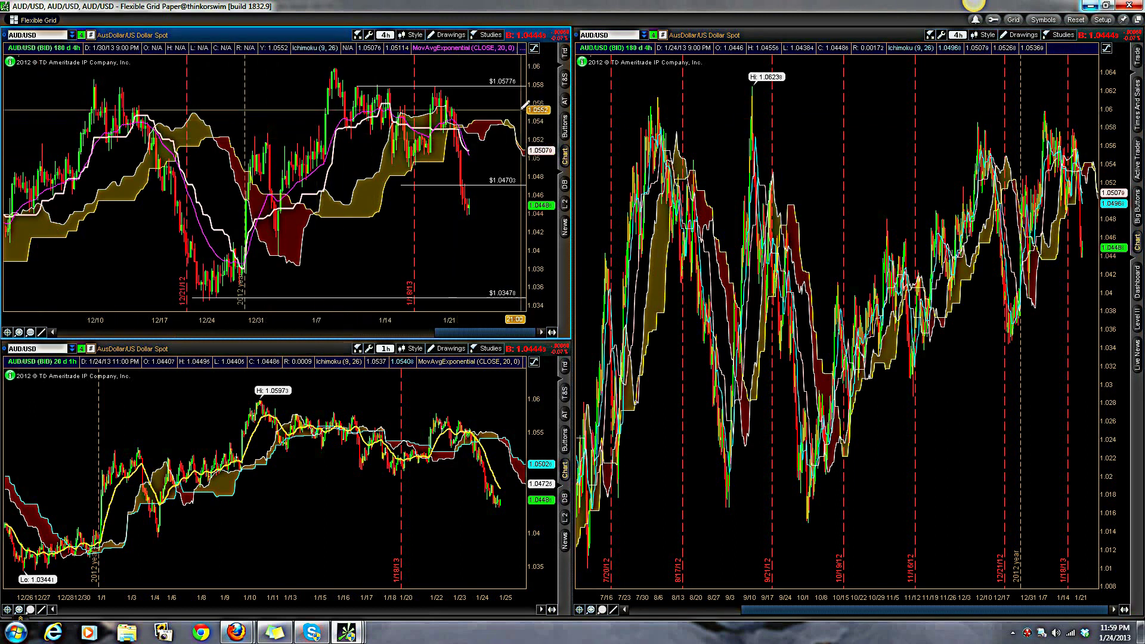
right_click(493, 188)
left_click_drag(242, 156, 527, 162)
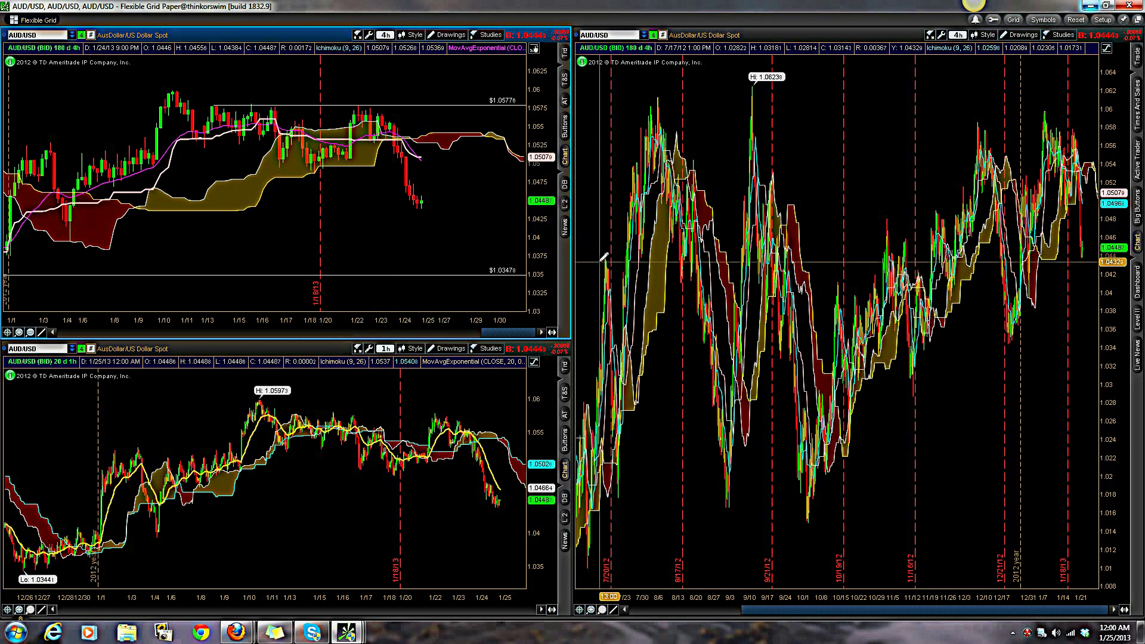
left_click_drag(331, 431, 532, 453)
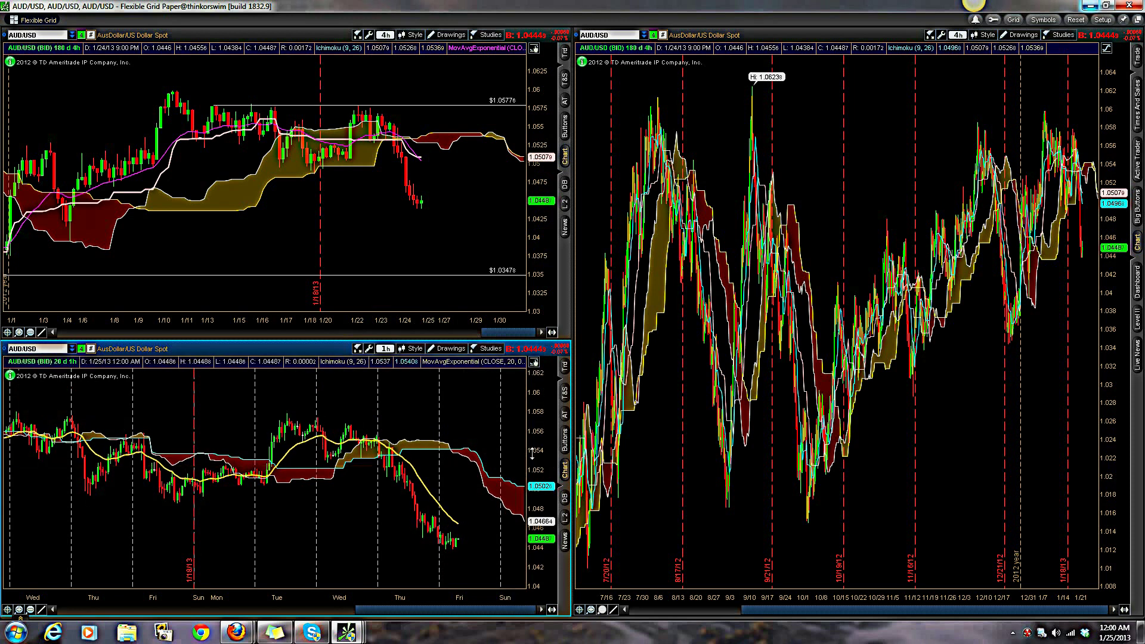
left_click_drag(225, 401, 542, 443)
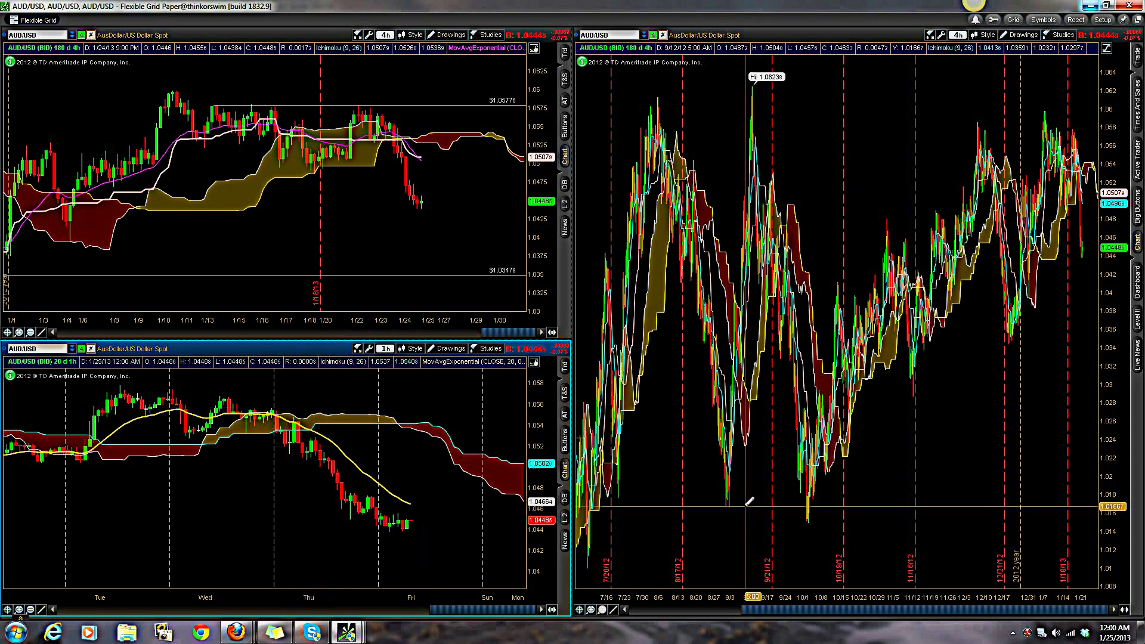
Step: Change the large AUD/USD chart's aggregation period to Day and compress its price scale
left_click_drag(946, 222, 1116, 221)
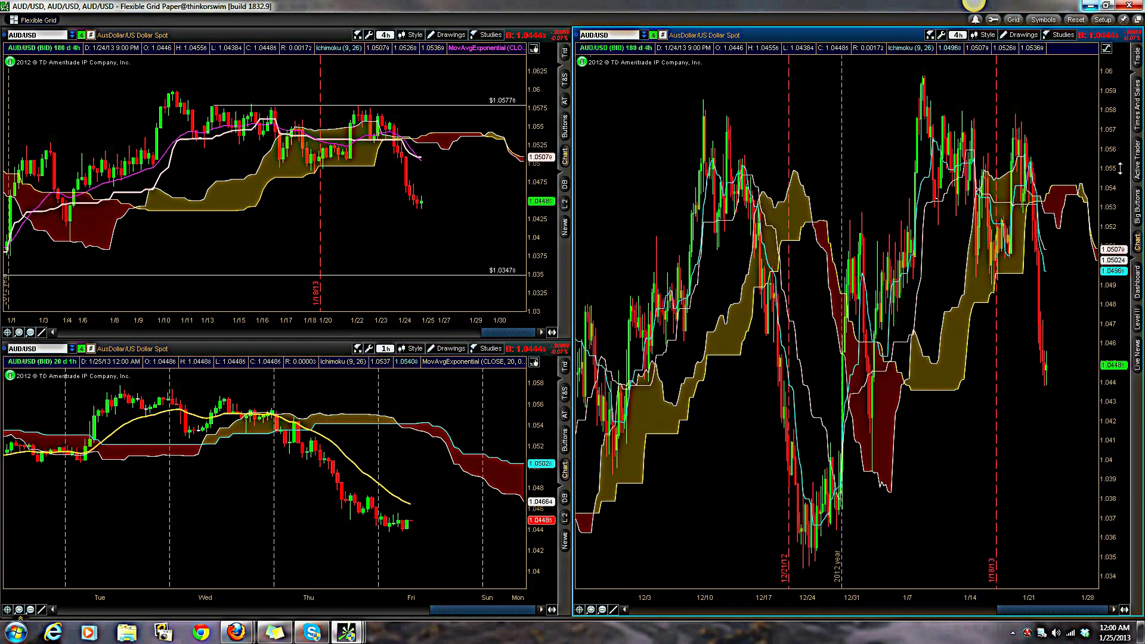
left_click(958, 35)
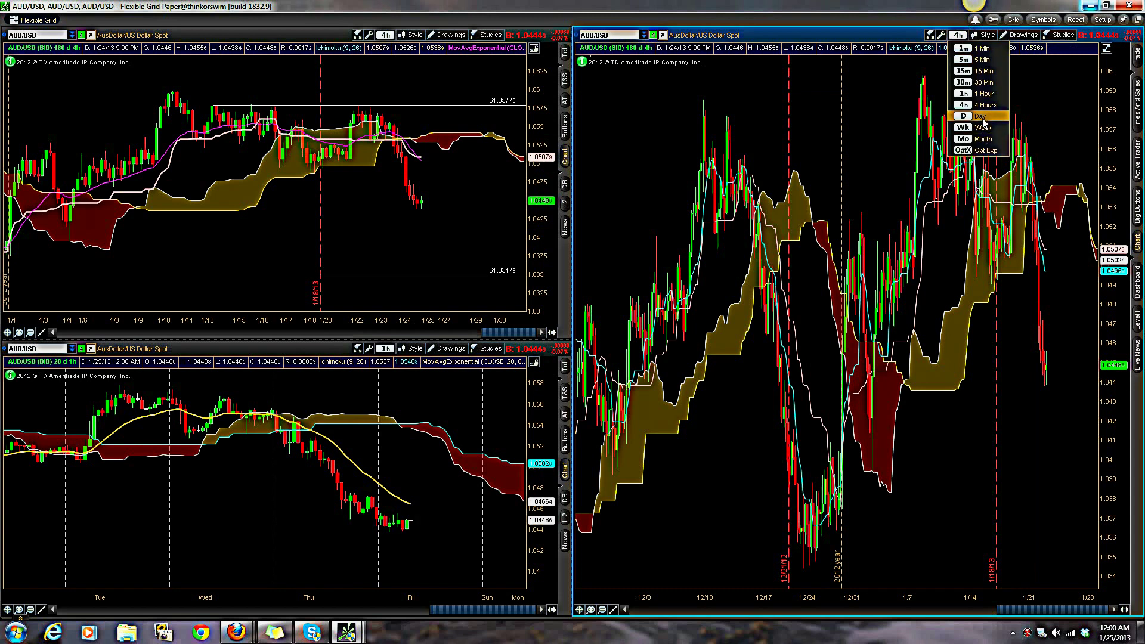
left_click(982, 117)
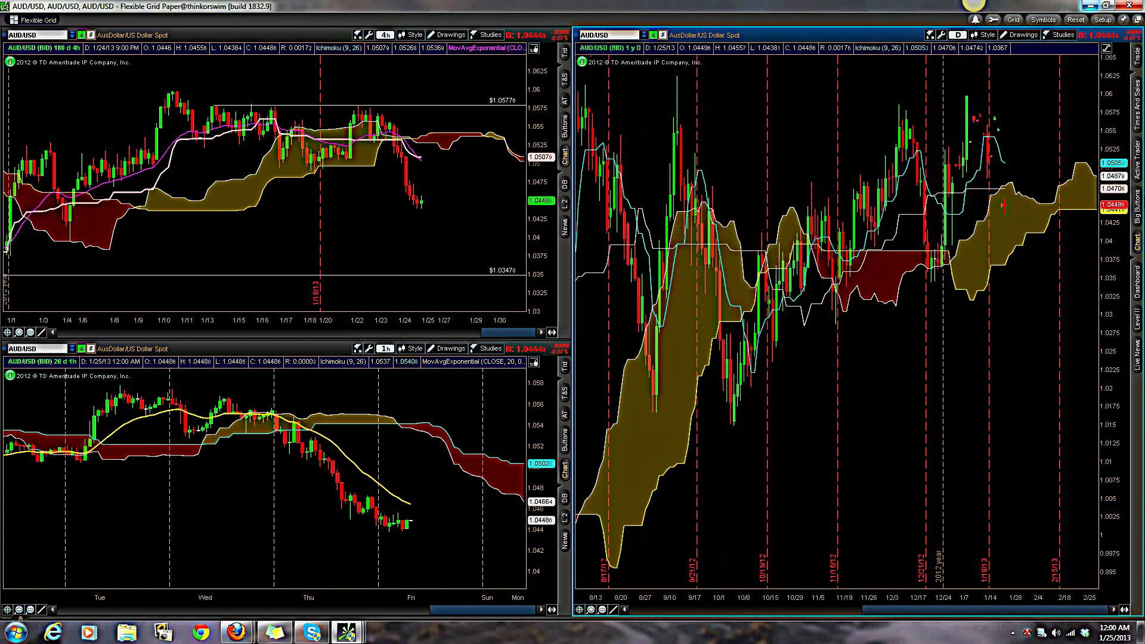
left_click_drag(1108, 141, 1109, 179)
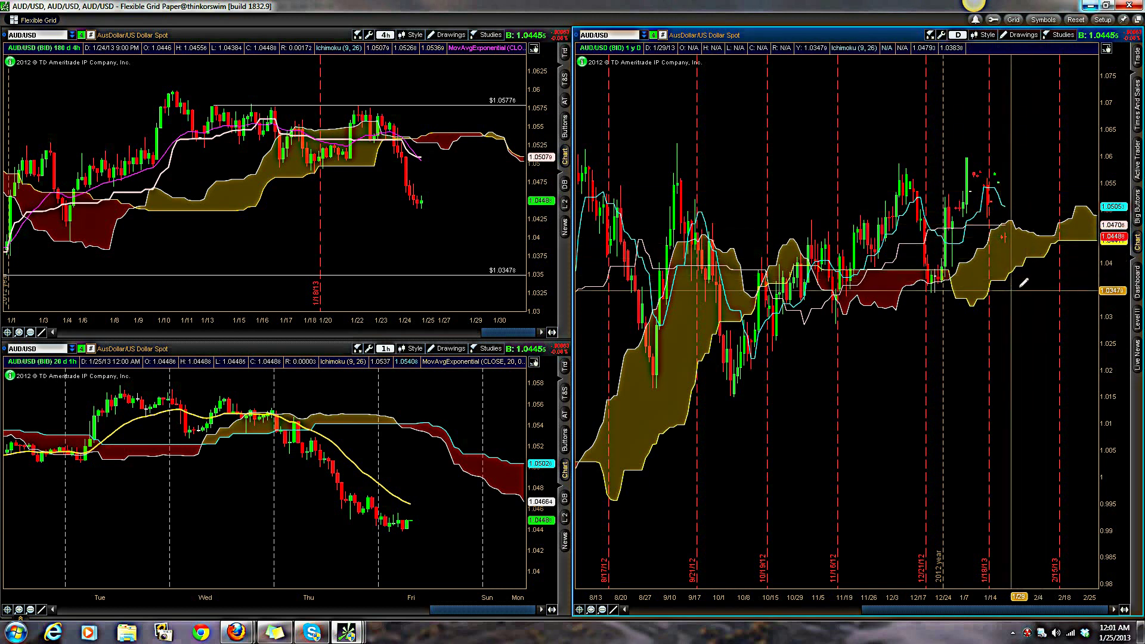
Step: Load the EUR/USD pair in the linked charts
left_click(609, 36)
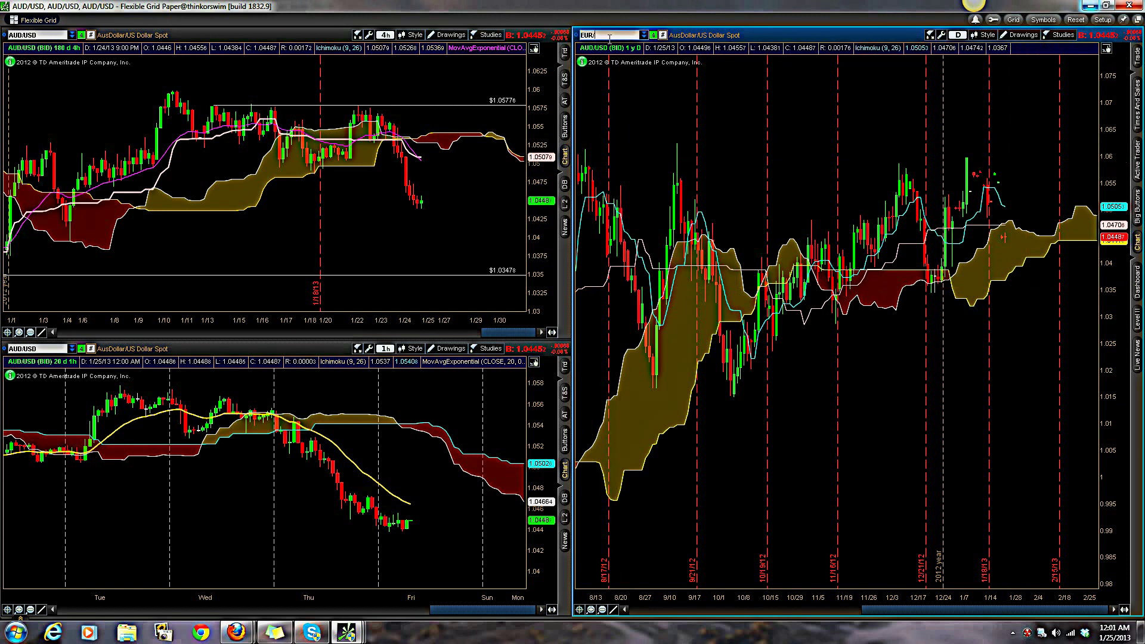
type("USD")
key("Return")
Step: Draw a descending trendline on the four-hour EUR/USD chart from the 1.3403 high to about 1.3388 on 1/29/13
left_click_drag(525, 121, 397, 241)
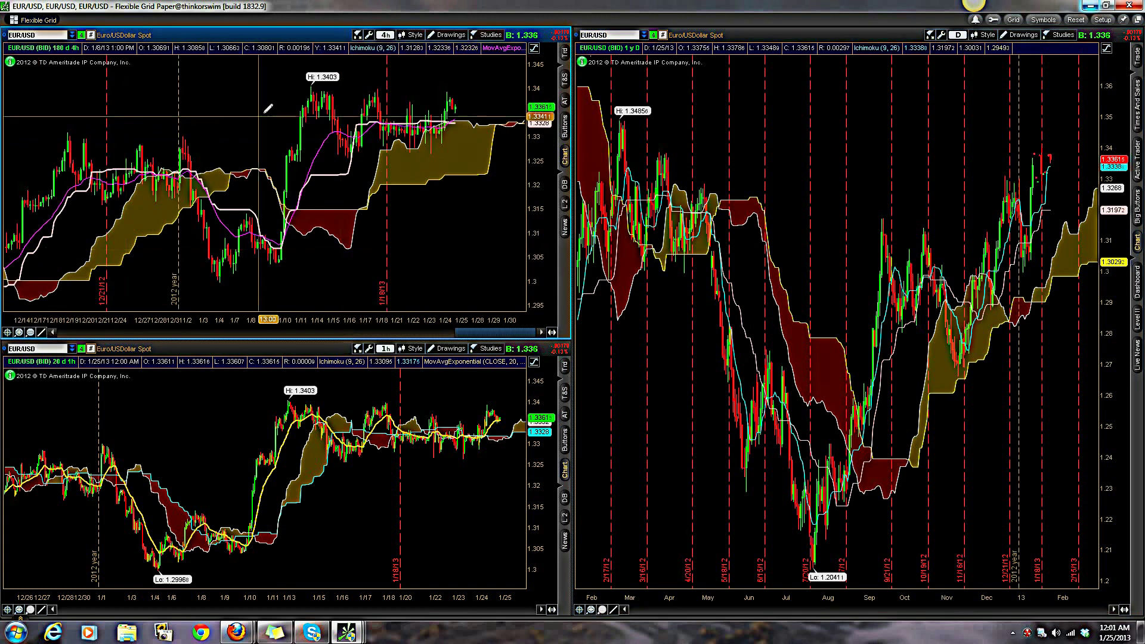
left_click(312, 84)
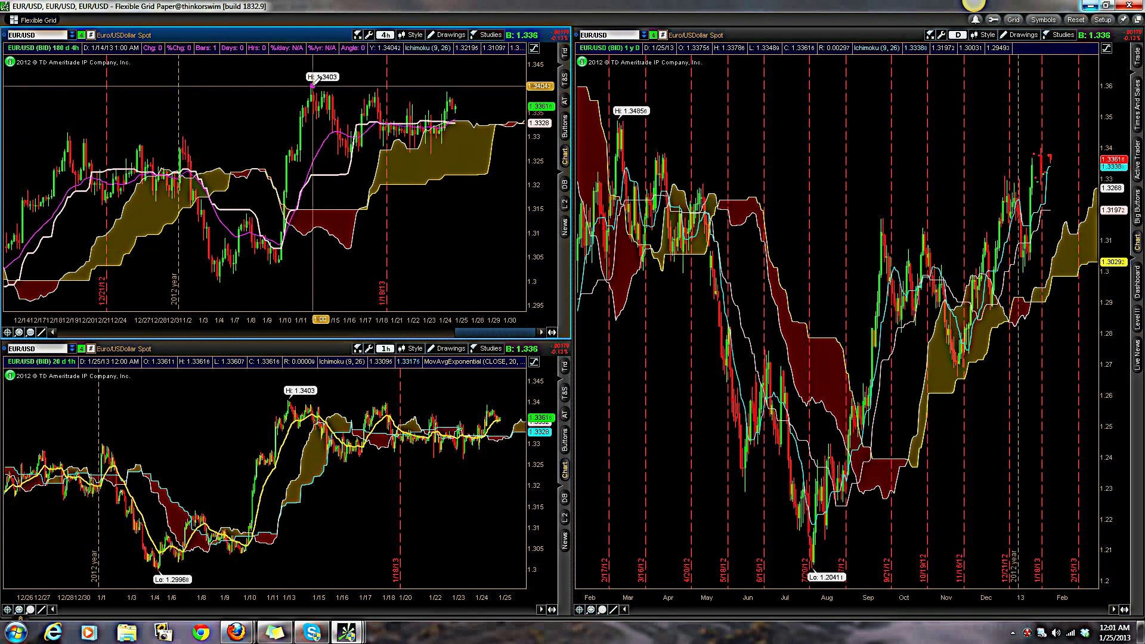
left_click(501, 93)
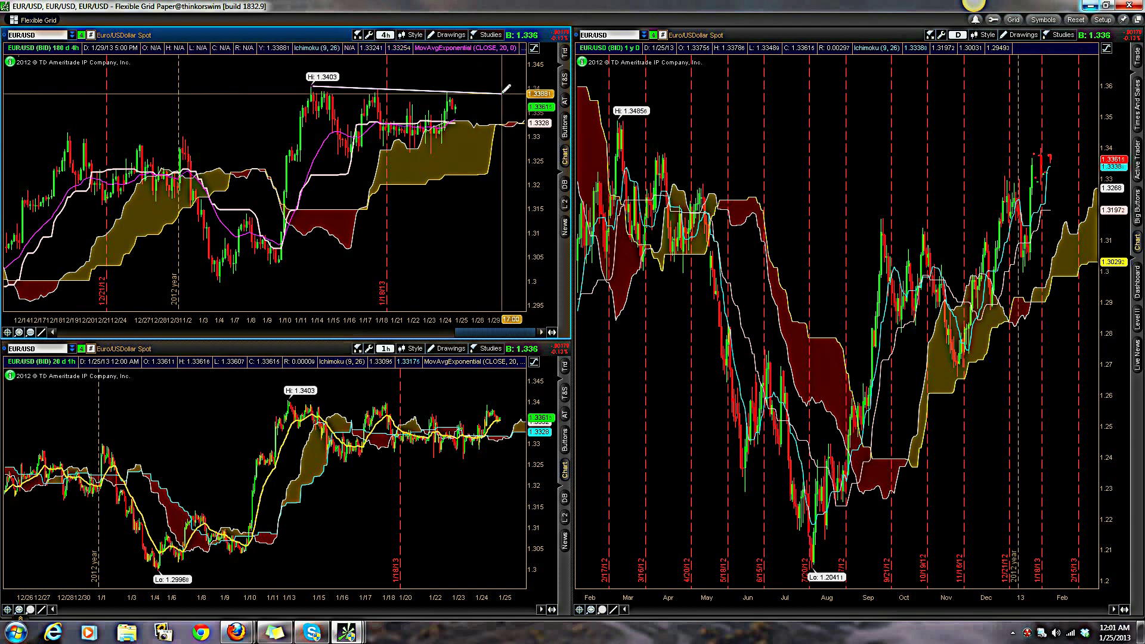
left_click_drag(263, 80, 550, 196)
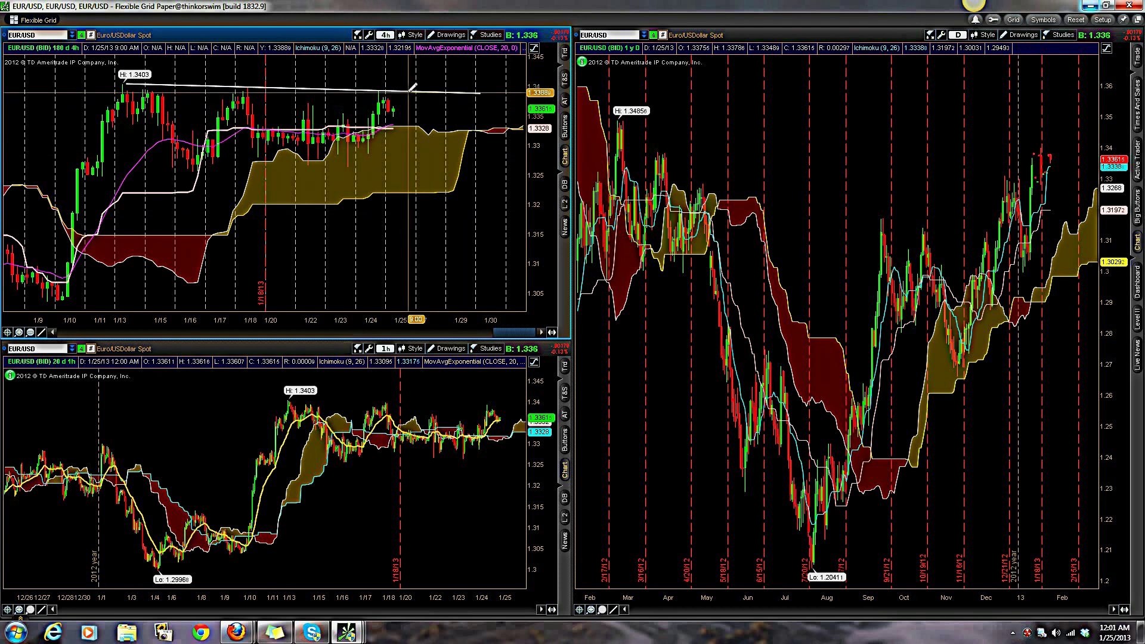
mouse_move(411, 87)
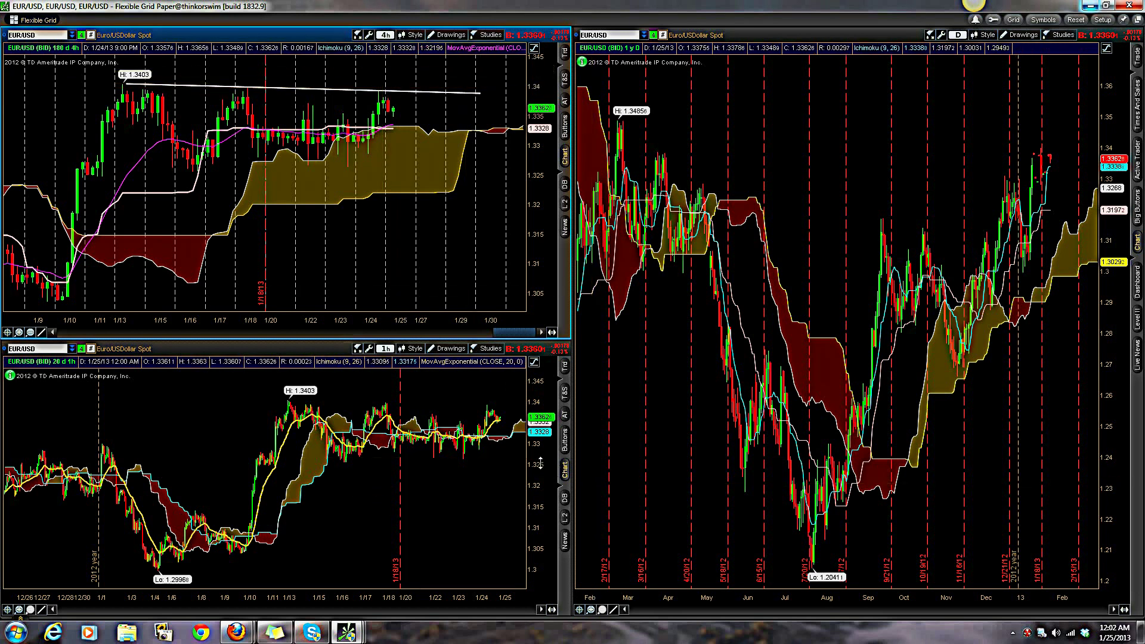
Step: Zoom in on the recent hourly and daily EUR/USD candles, and inspect the four-hour trendline's details
scroll(540, 464, "up", 5)
left_click_drag(537, 409, 539, 464)
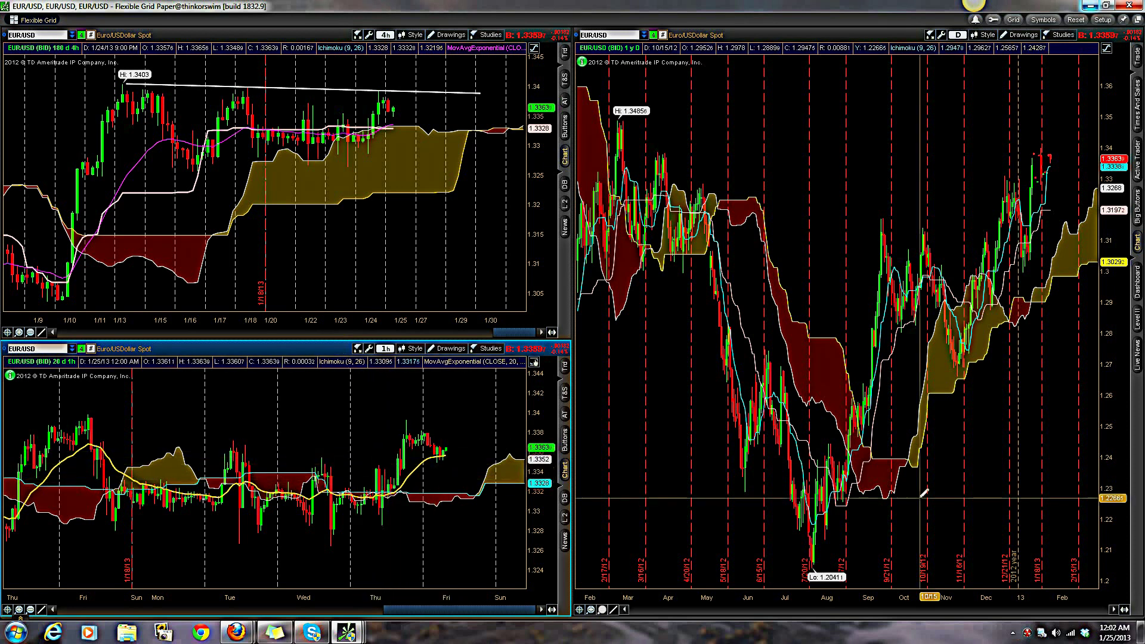
scroll(951, 429, "up", 3)
left_click_drag(1102, 202, 1102, 239)
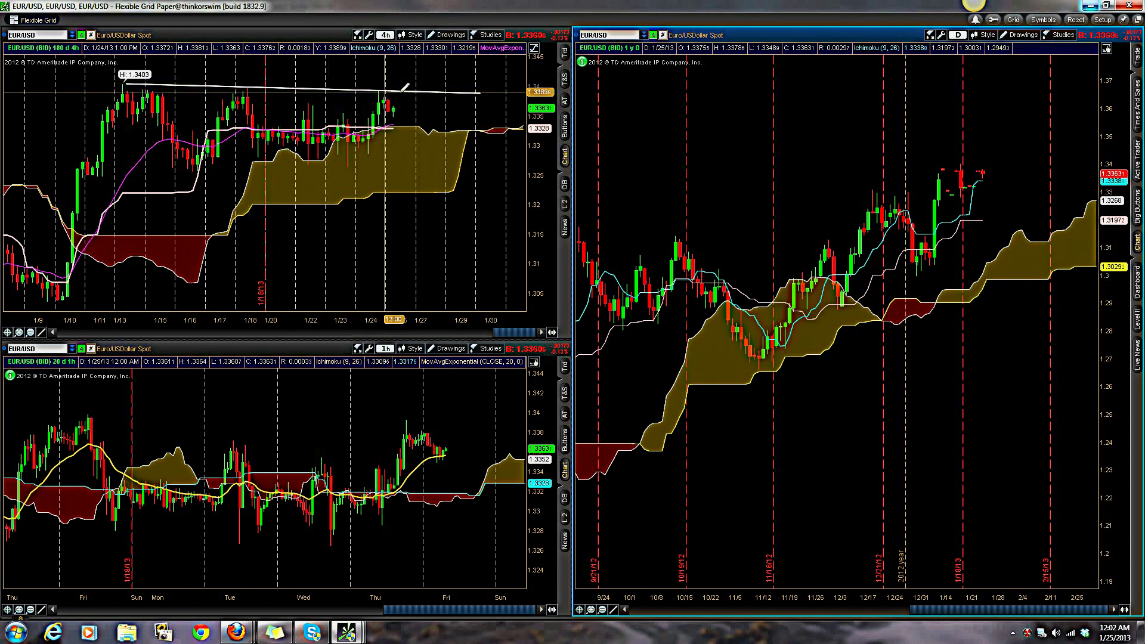
mouse_move(417, 86)
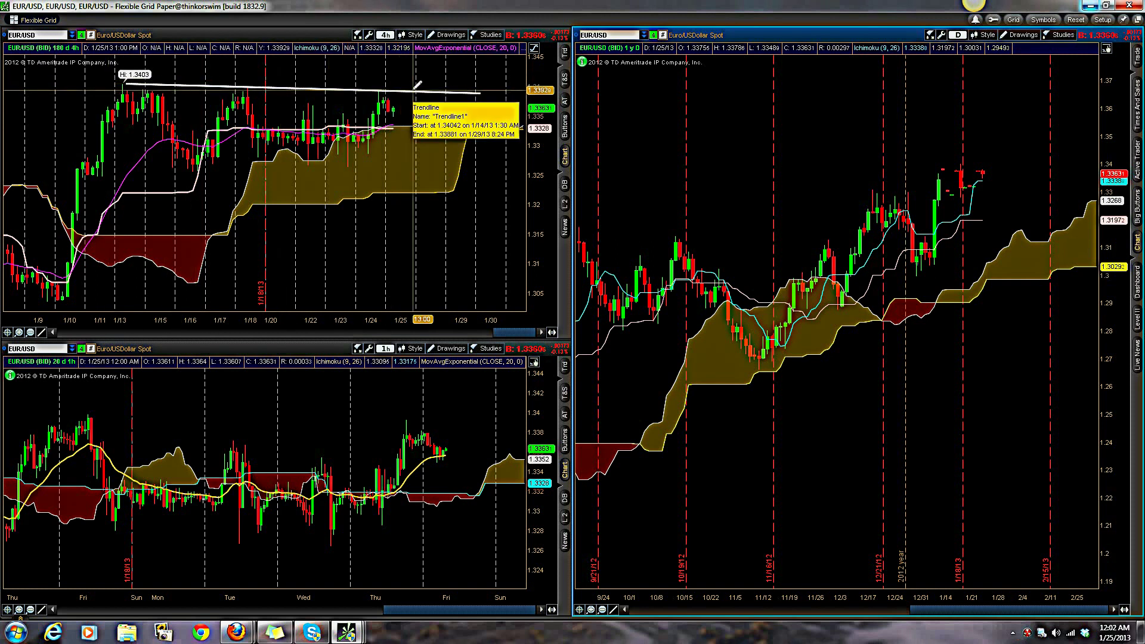
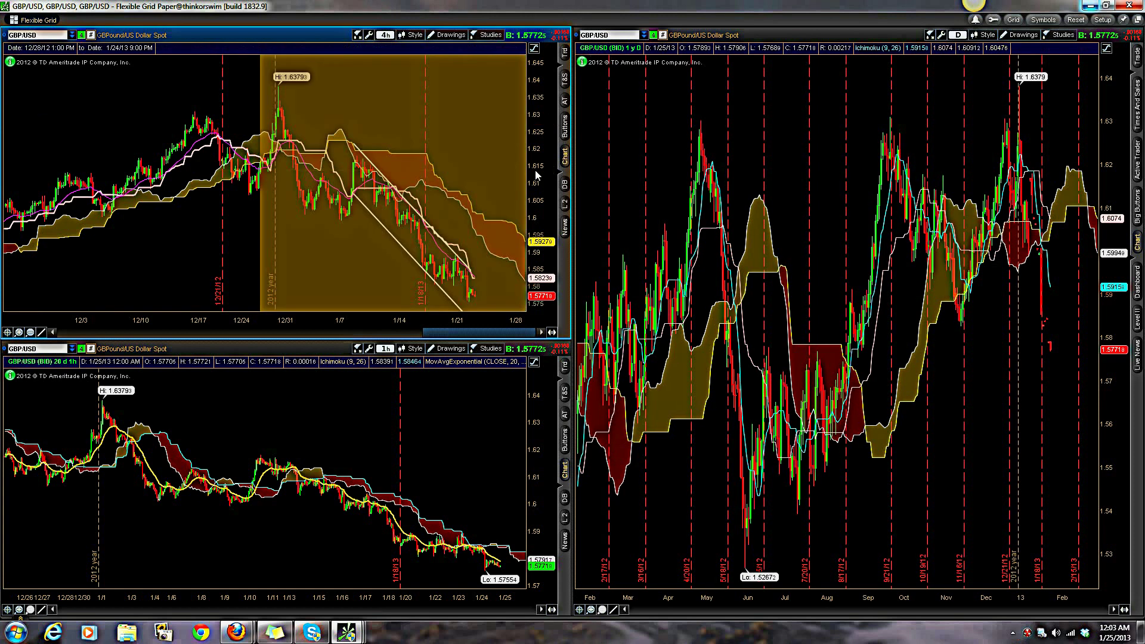
Step: Extend the descending channel on the four-hour GBP/USD chart past the latest candles, and zoom in on the daily chart
left_click_drag(536, 161, 537, 199)
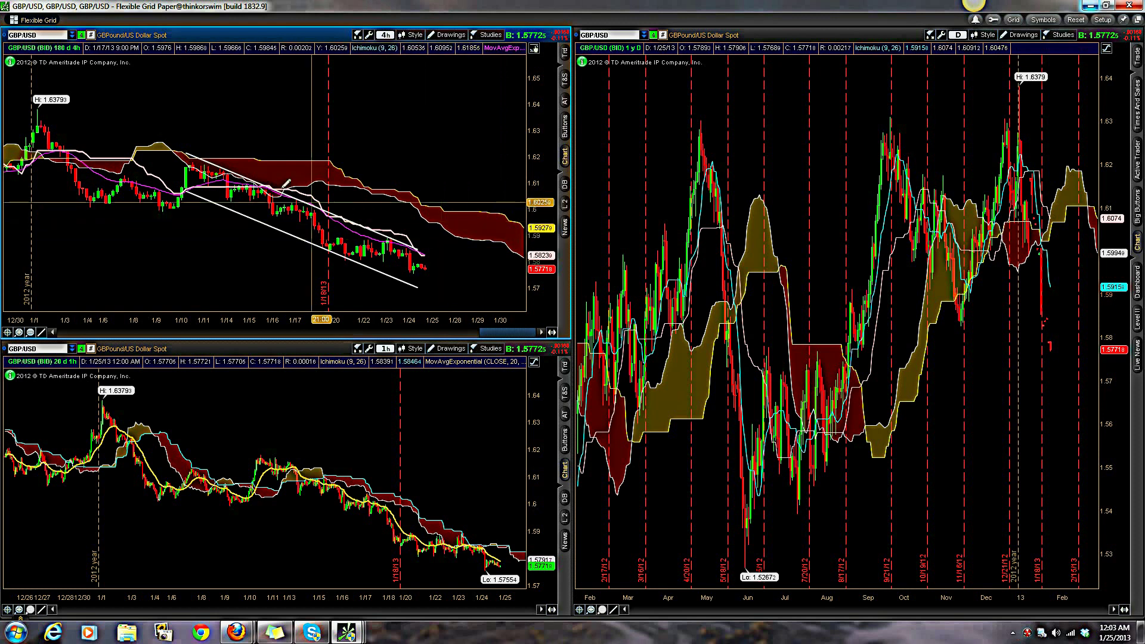
double_click(265, 54)
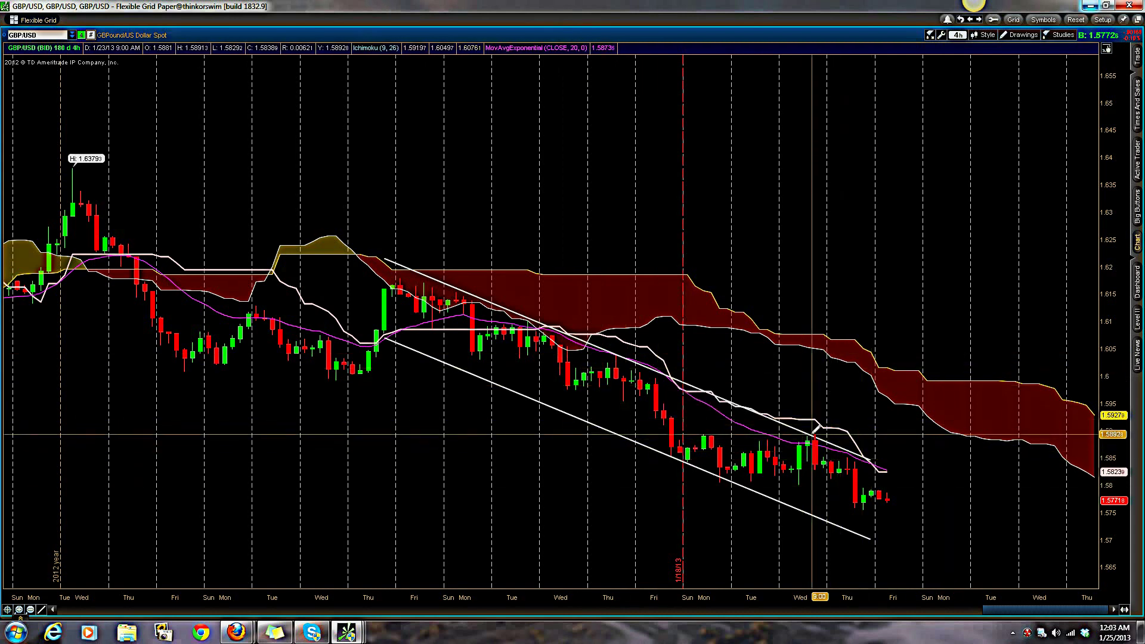
mouse_move(821, 428)
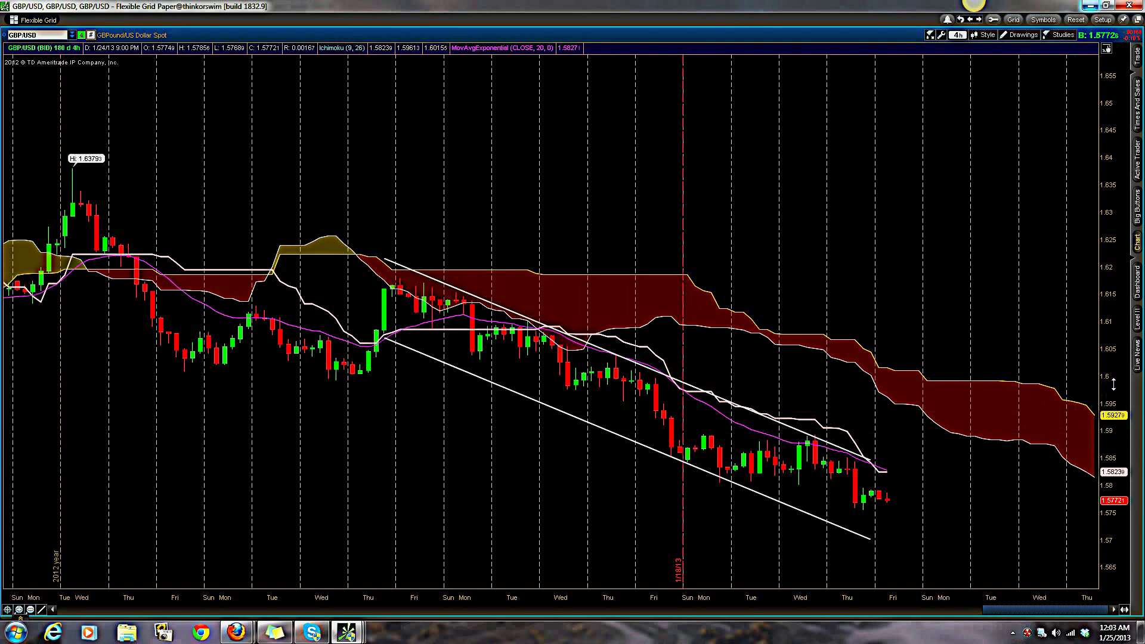
right_click(871, 450)
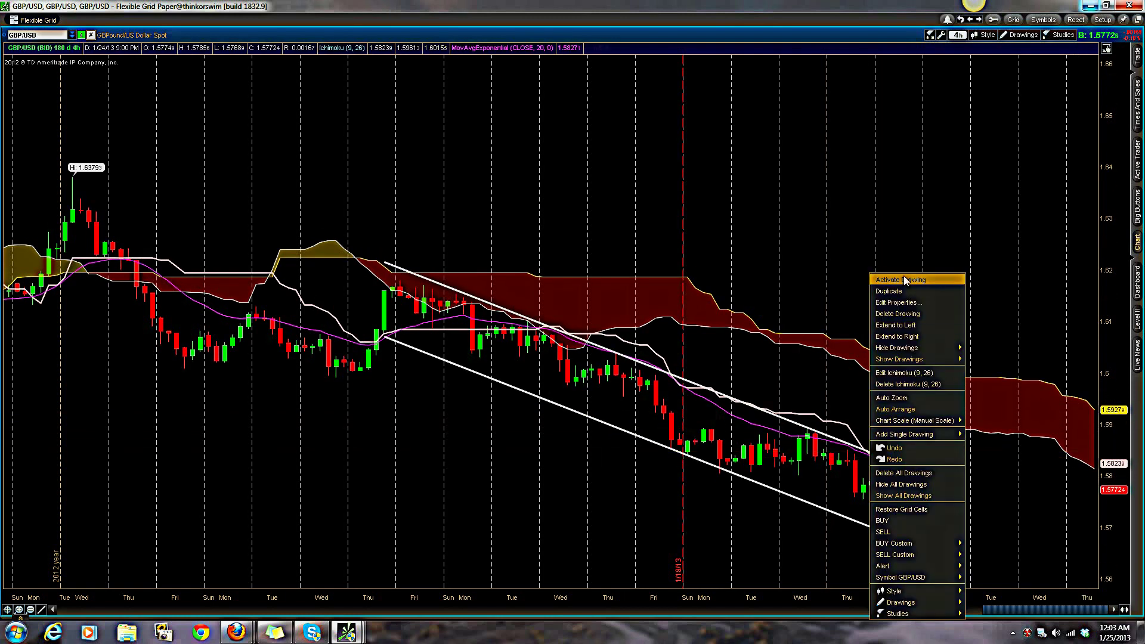
left_click(912, 276)
left_click_drag(871, 451, 911, 464)
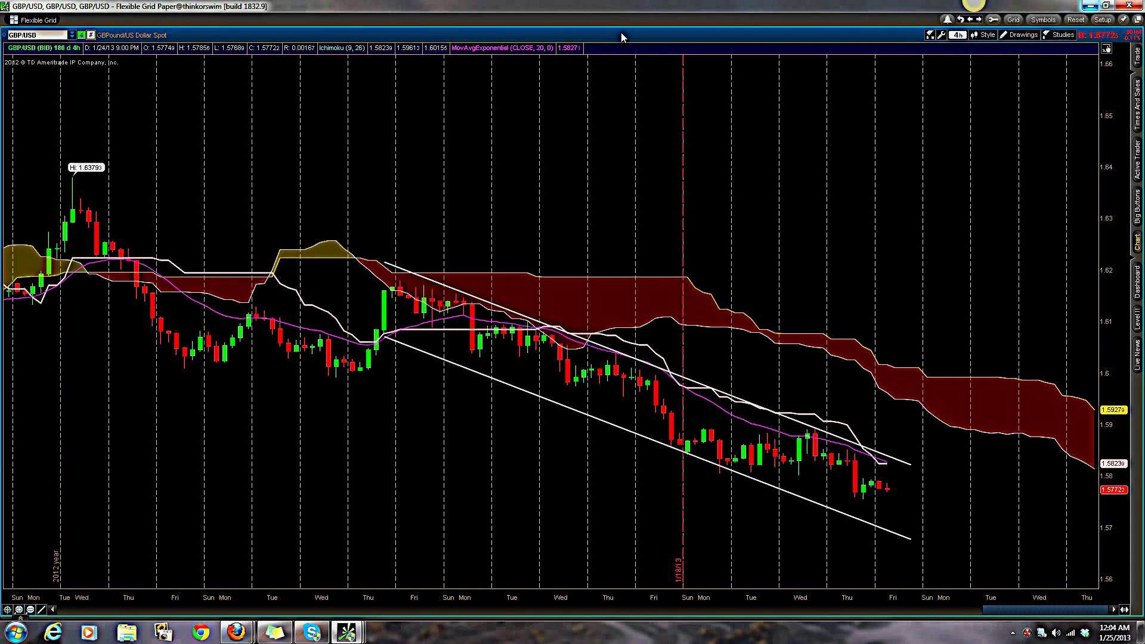
double_click(621, 33)
left_click_drag(1117, 162, 1117, 143)
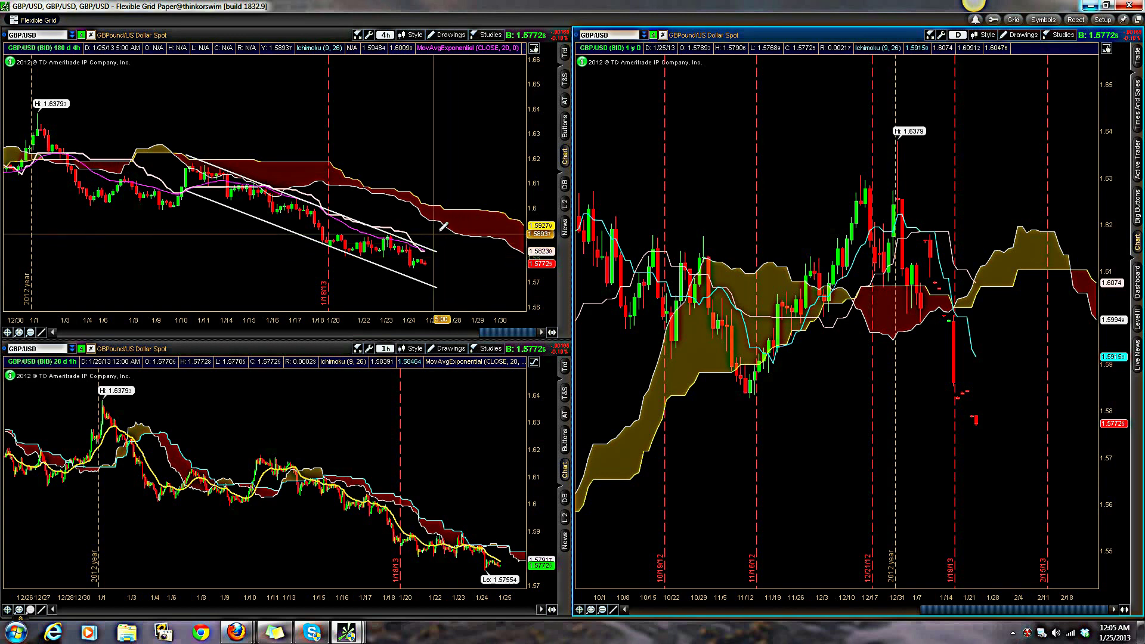
Step: Load the NZD/USD pair in the linked charts
left_click(615, 34)
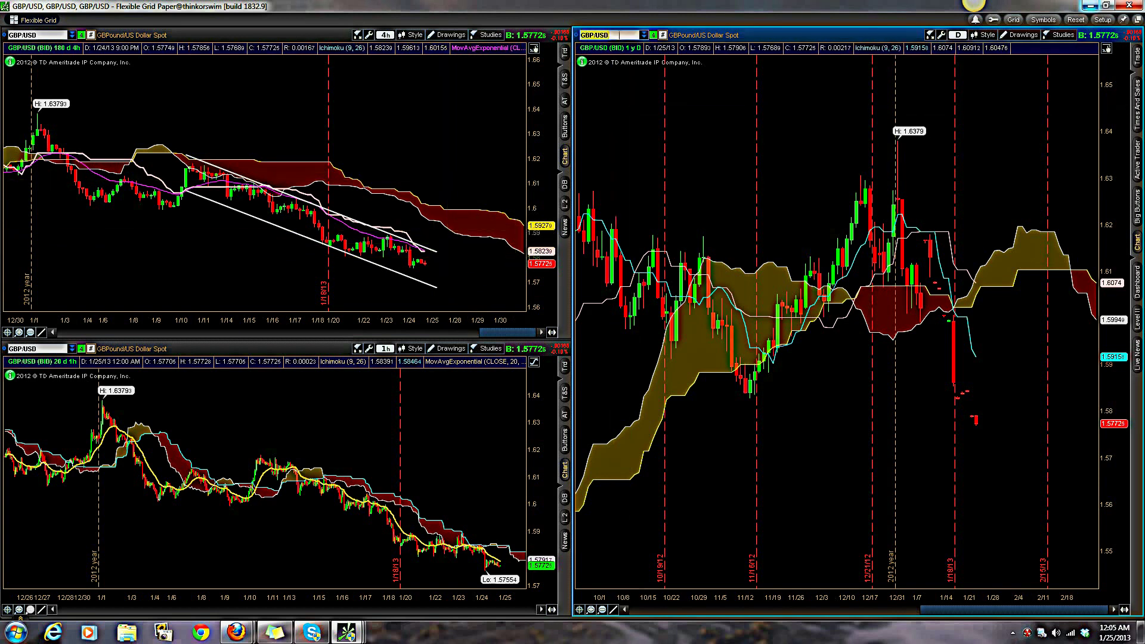
key("Down")
key("Return")
Step: Extend the ascending trendline on the four-hour NZD/USD chart past the latest candles
left_click_drag(369, 185, 531, 179)
left_click_drag(176, 170, 524, 167)
right_click(405, 166)
left_click(425, 172)
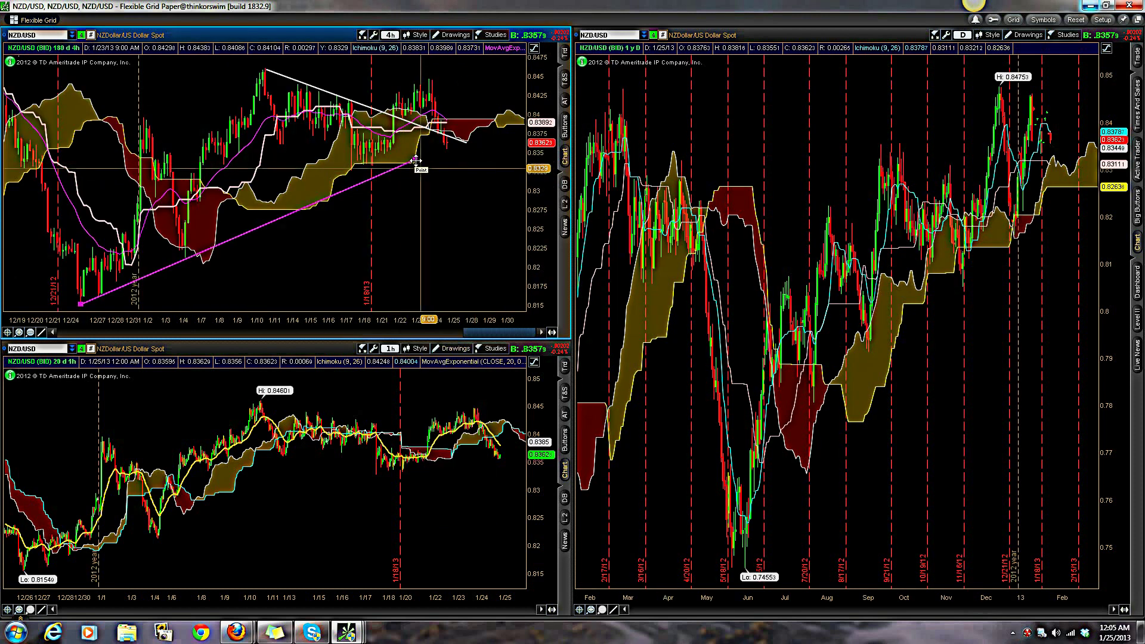
mouse_move(416, 163)
left_mouse_down()
mouse_move(455, 158)
mouse_move(463, 136)
left_mouse_up()
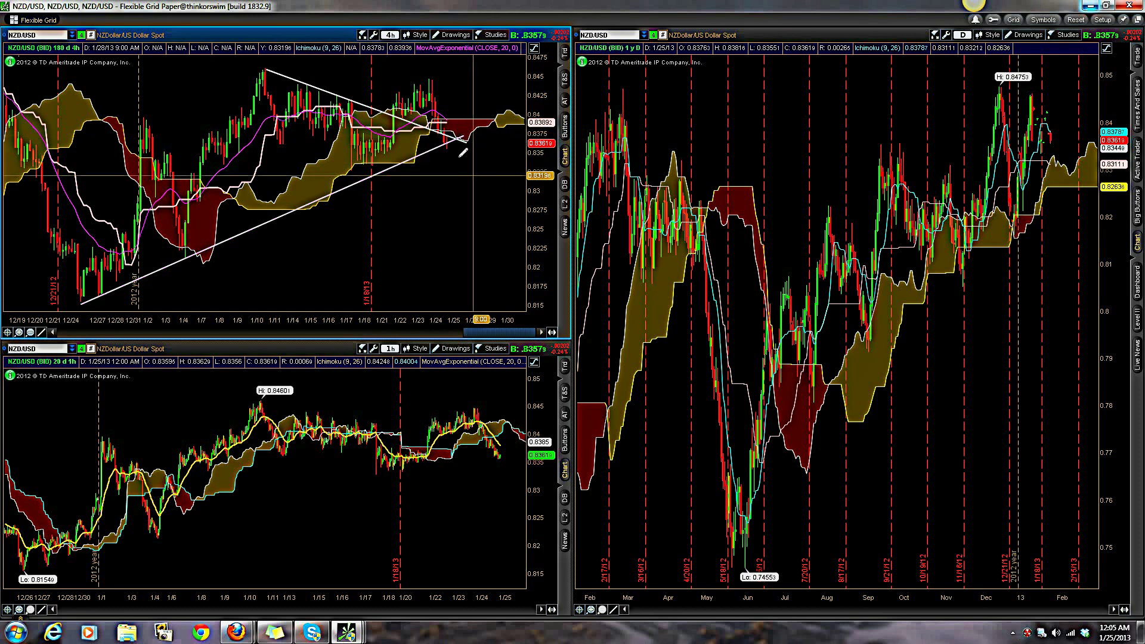
Step: Delete the descending trendline from the four-hour NZD/USD chart and inspect the remaining ascending trendline in an enlarged view
right_click(450, 139)
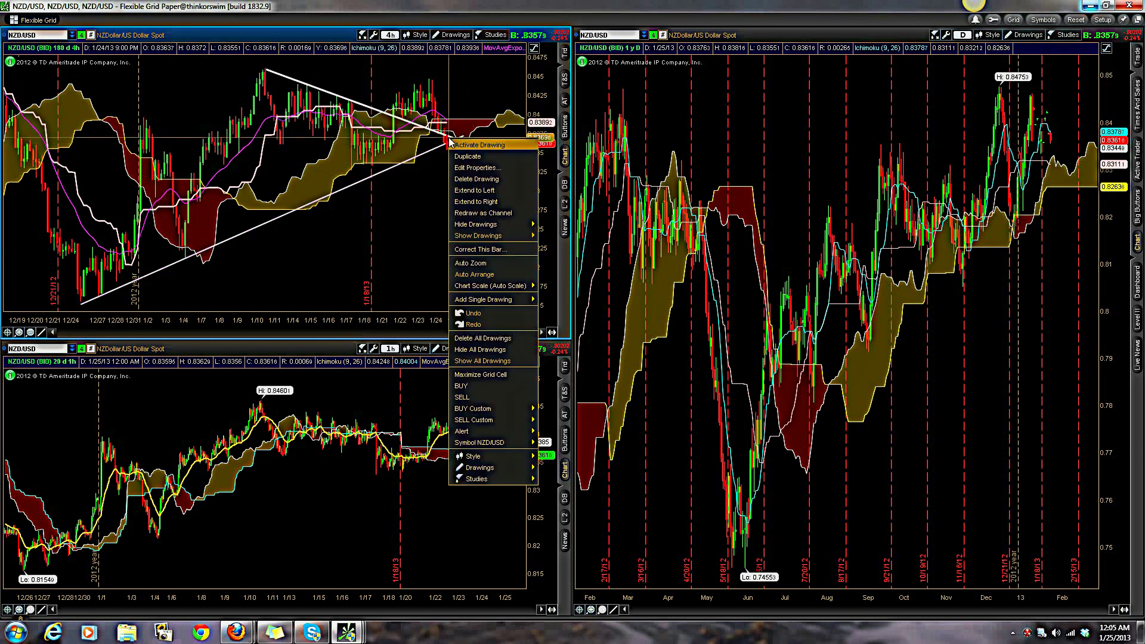
left_click(480, 179)
double_click(453, 179)
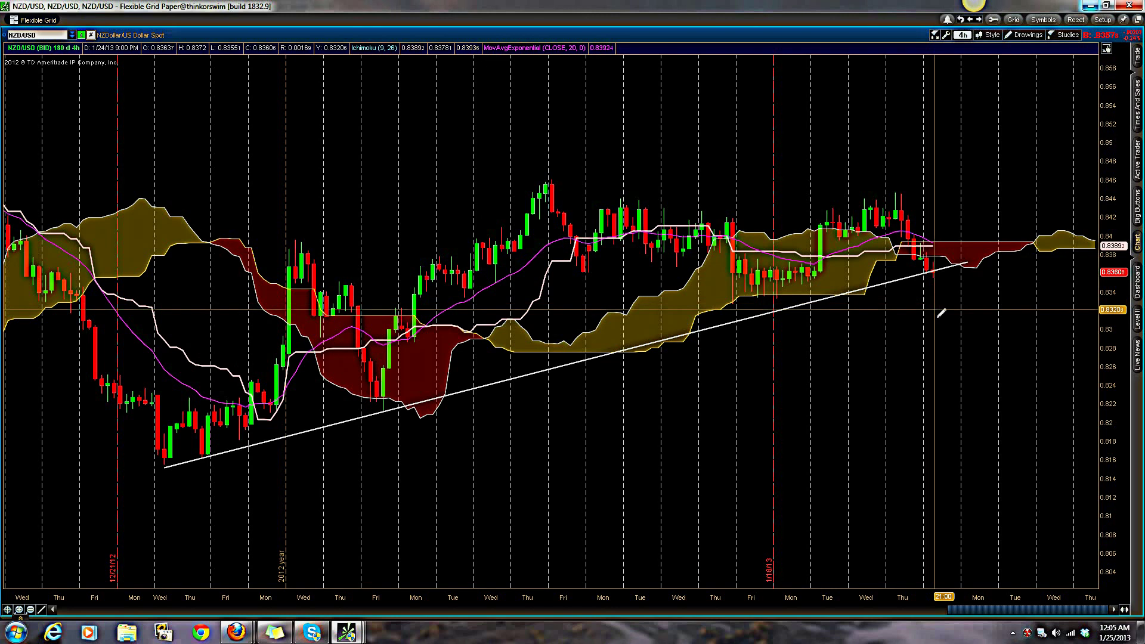
double_click(753, 34)
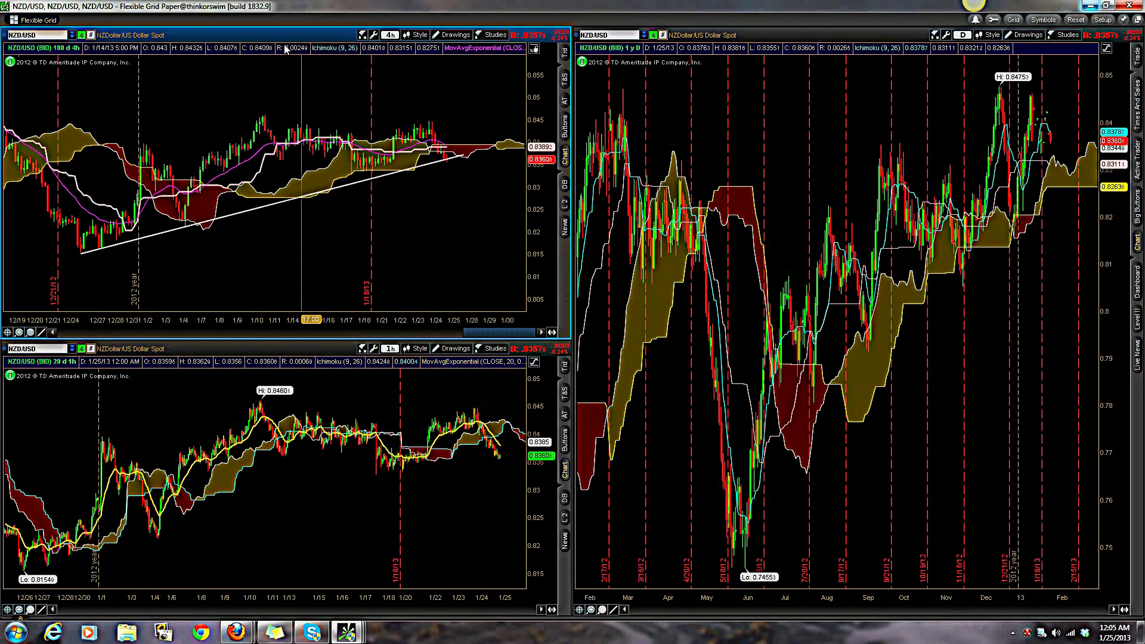
Step: Draw a descending trendline on the four-hour NZD/USD chart from the 1/10/13 high at about 0.846 to about 0.844
double_click(268, 34)
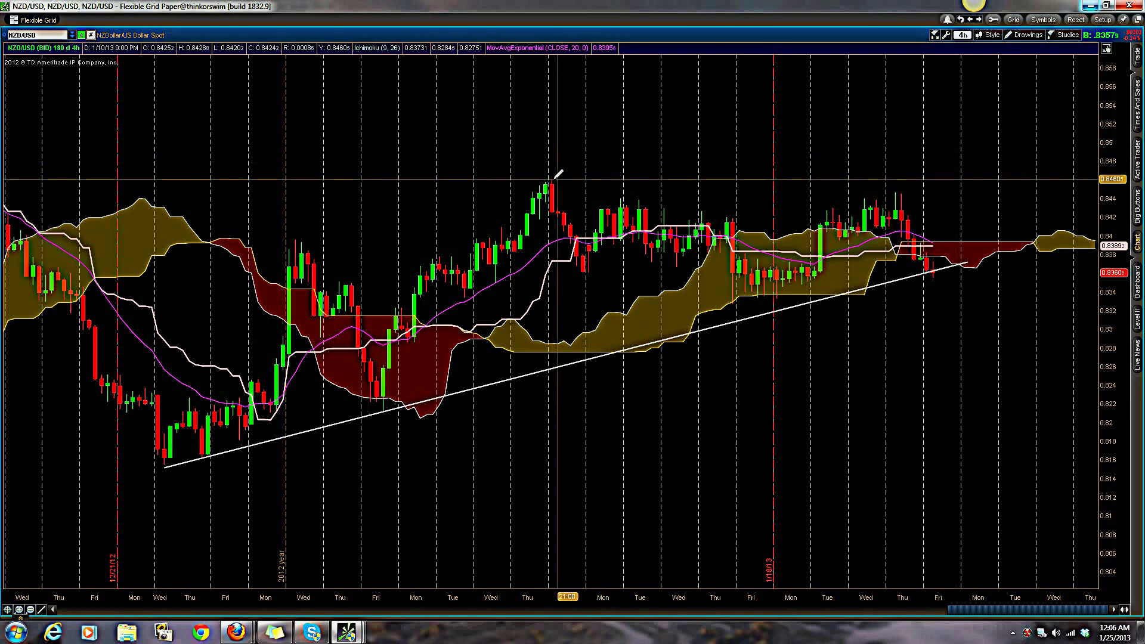
left_click_drag(550, 179, 1064, 196)
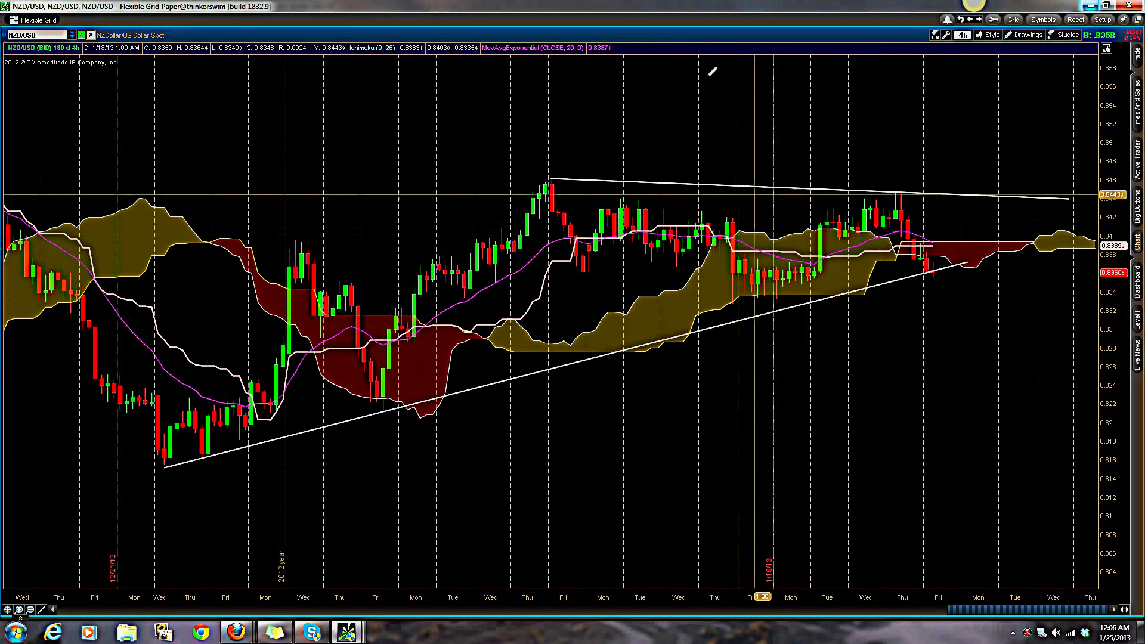
double_click(710, 38)
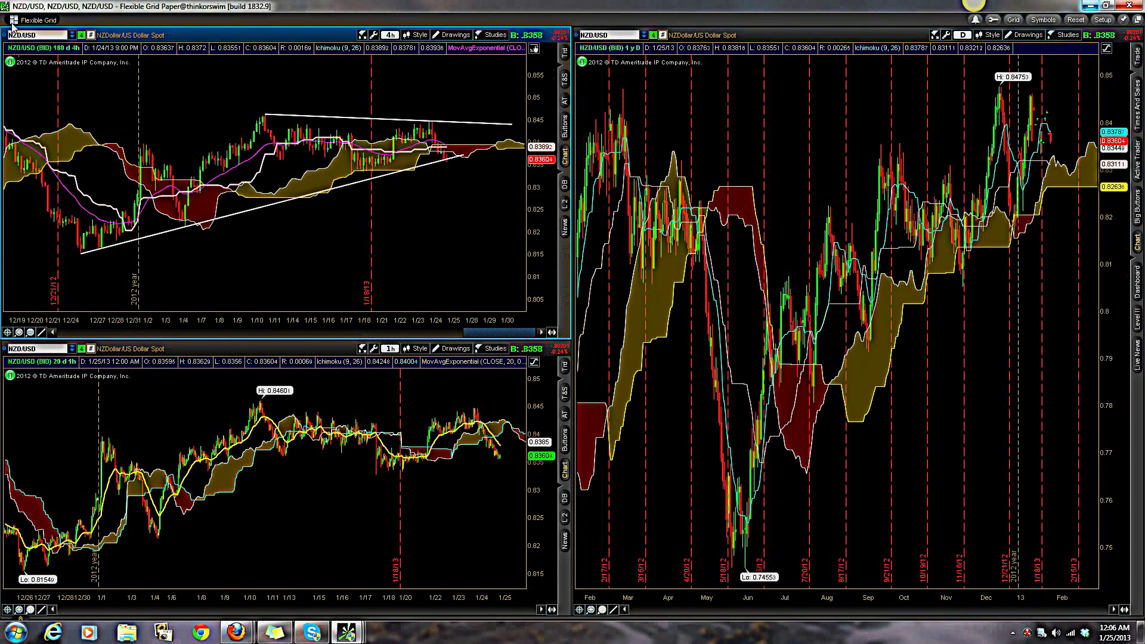
Step: Load the GBP/JPY pair in the linked charts
type("CHF*")
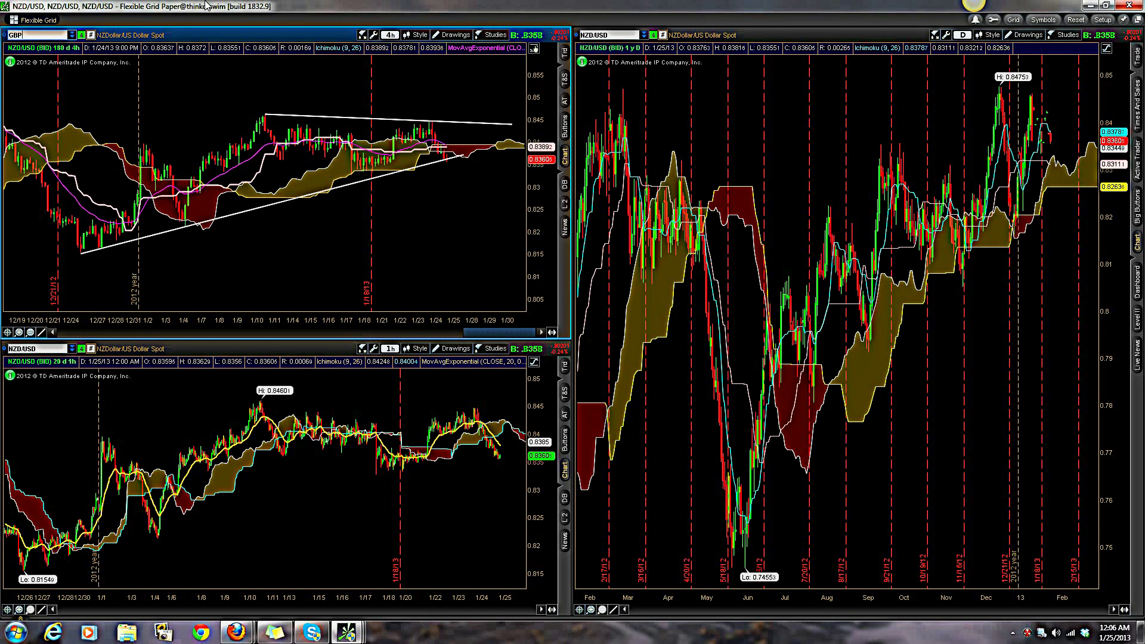
type("JPY")
key("Return")
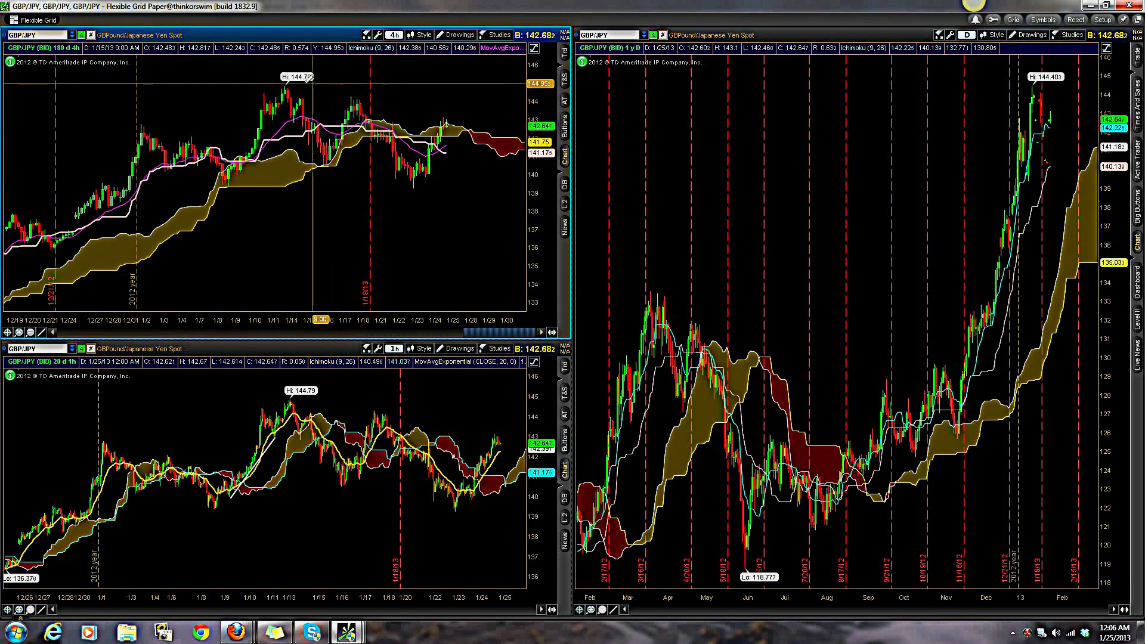
Step: Draw a descending trendline on the four-hour GBP/JPY chart from the 144.79 high to about 143.1, and inspect it enlarged
left_click(285, 87)
left_click(489, 118)
double_click(557, 26)
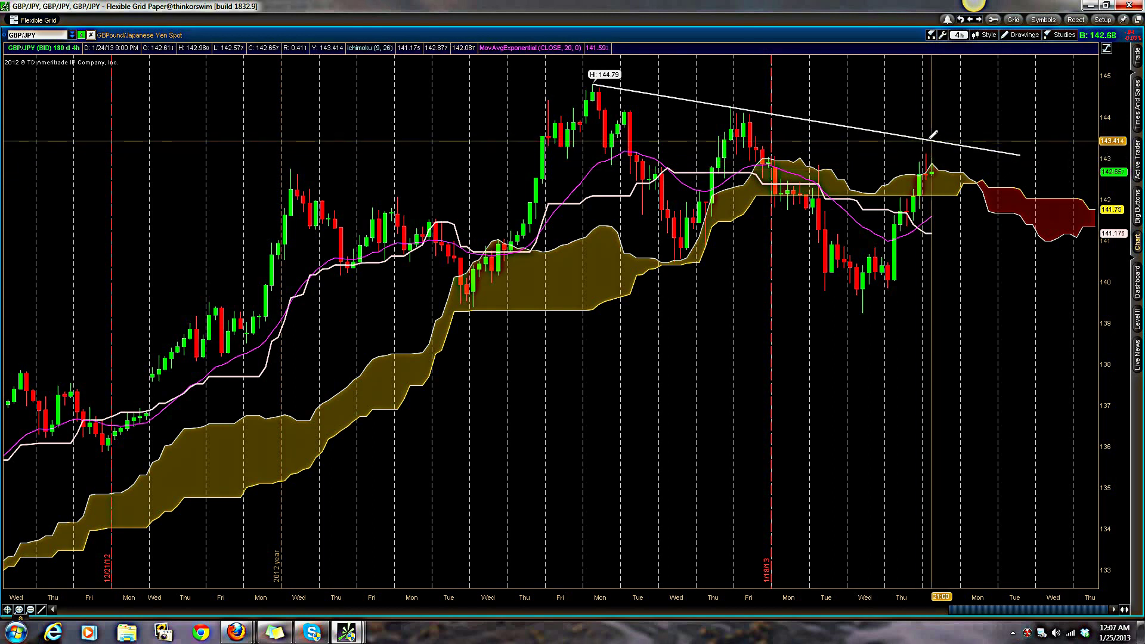
mouse_move(932, 134)
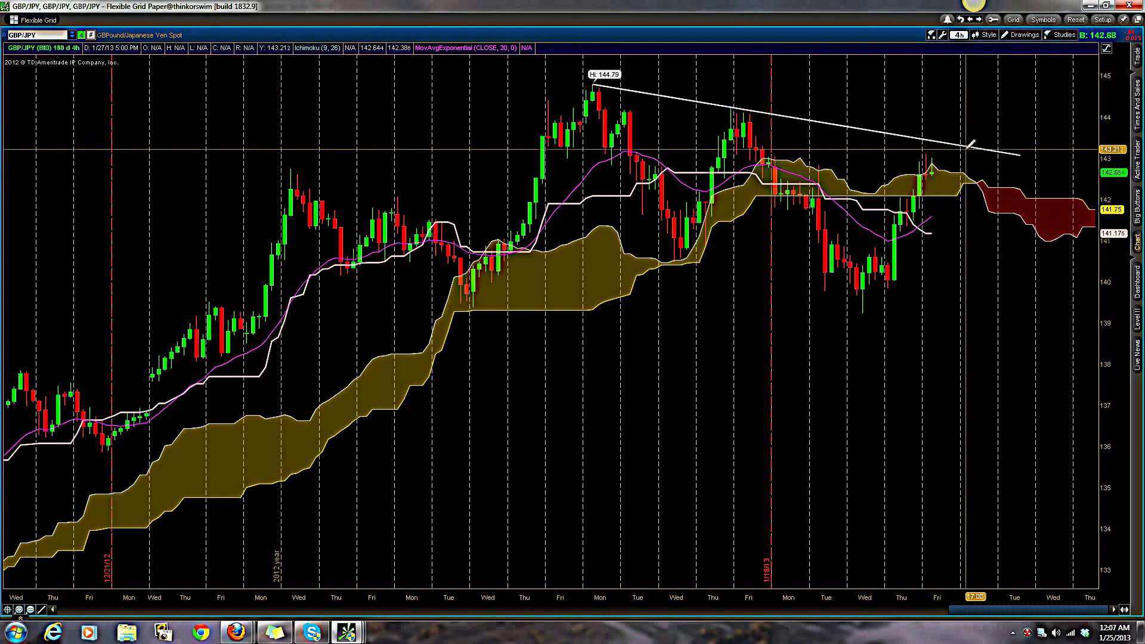
mouse_move(971, 143)
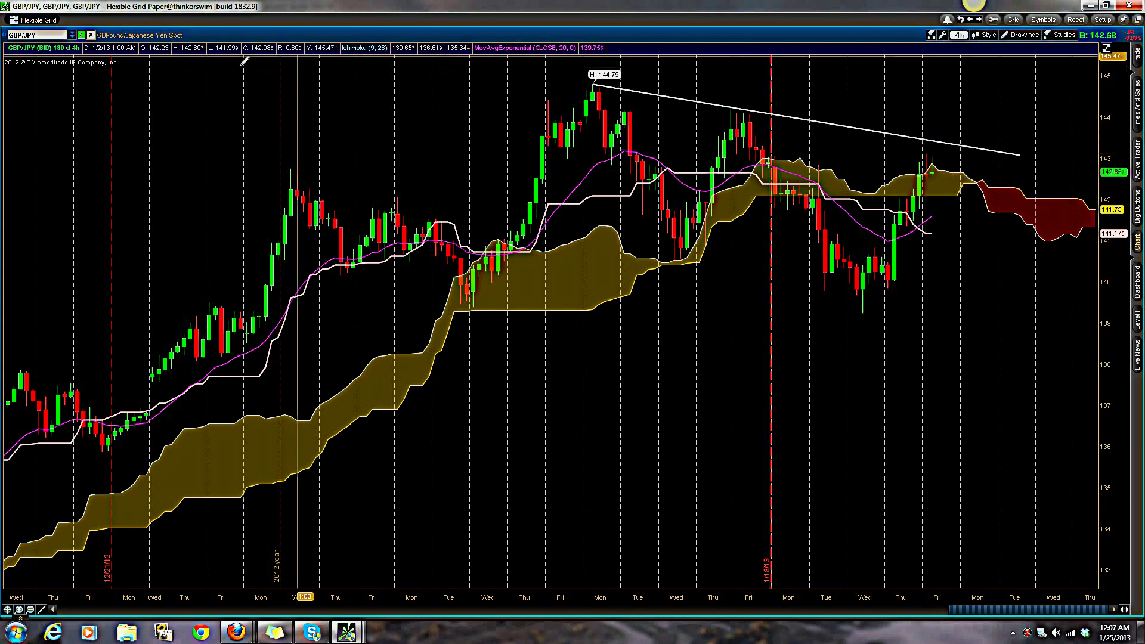
double_click(165, 37)
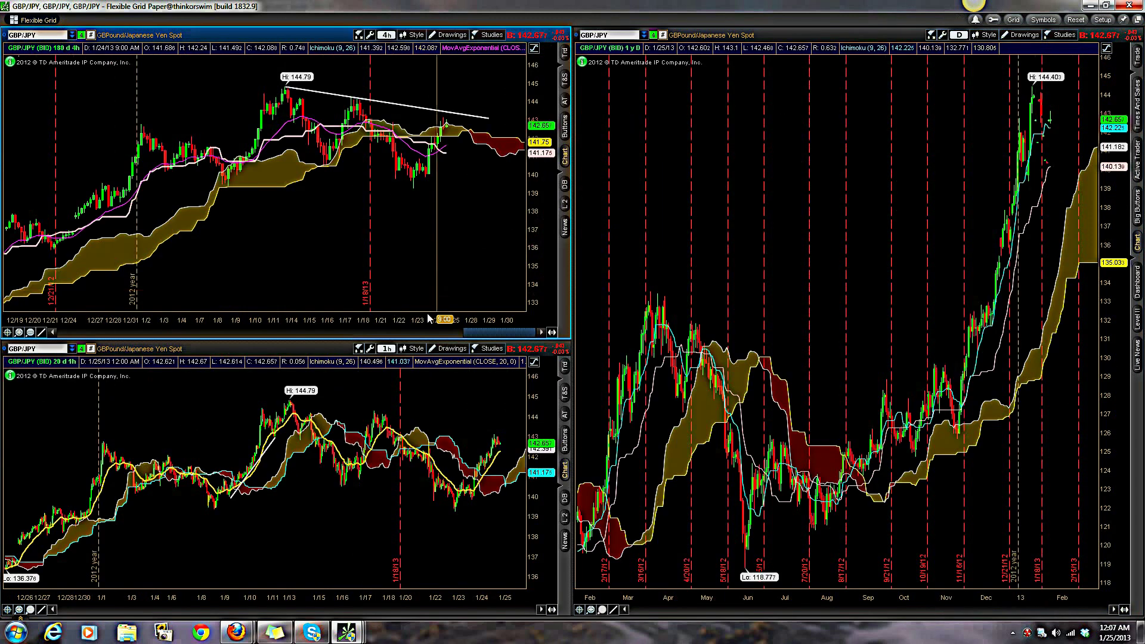
Step: Zoom in on the recent hourly GBP/JPY candles and examine them against the cloud and moving average in an enlarged view
left_click_drag(361, 465, 543, 452)
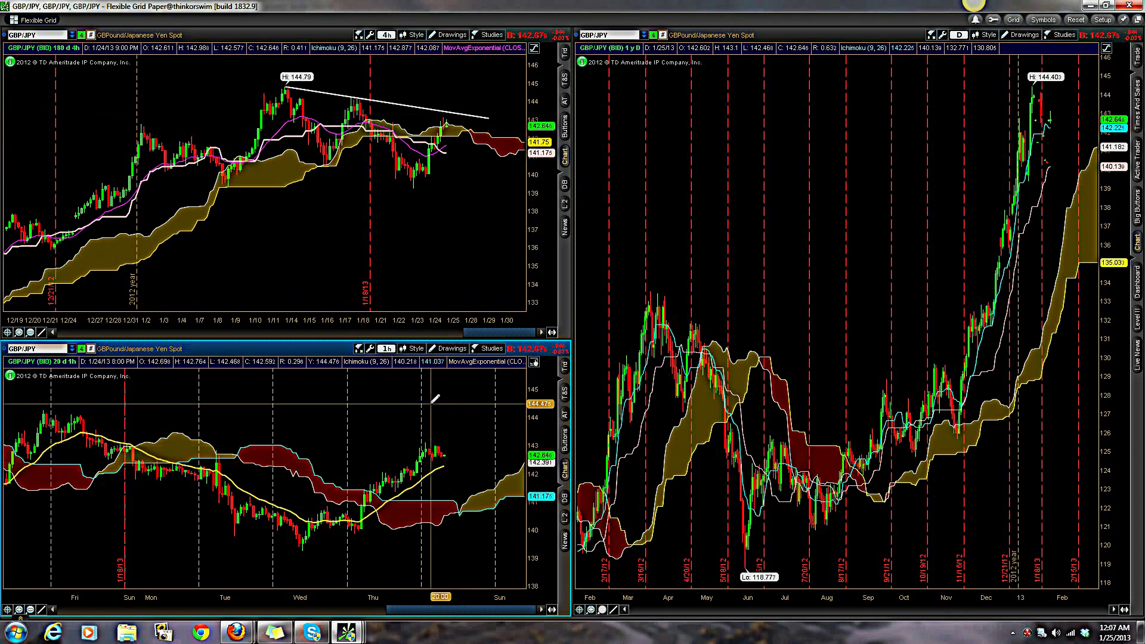
double_click(141, 353)
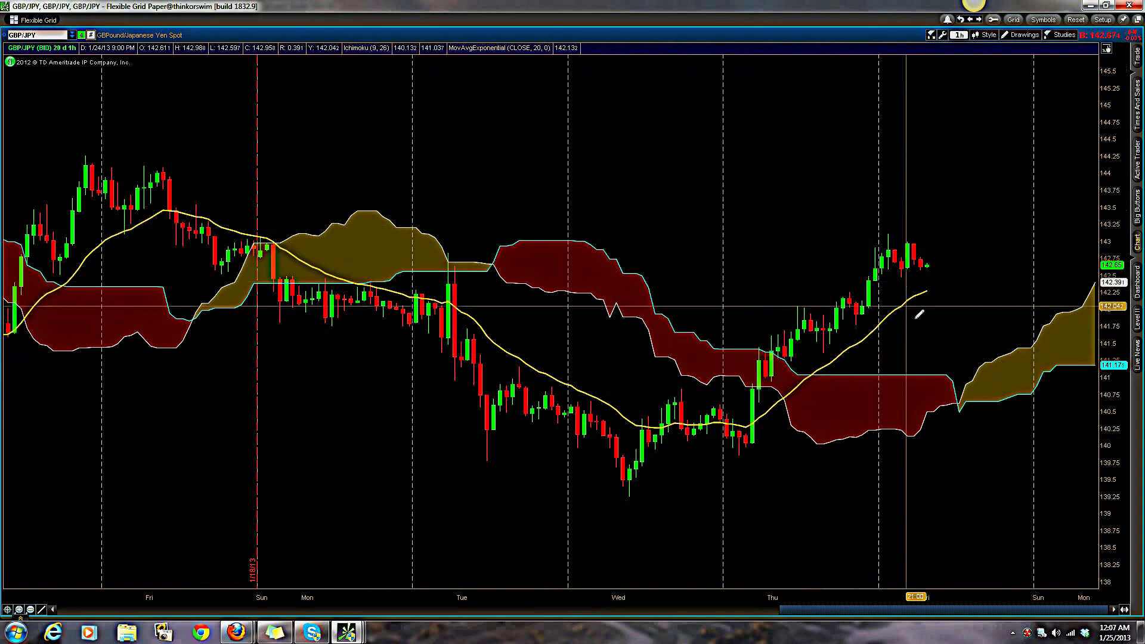
double_click(820, 38)
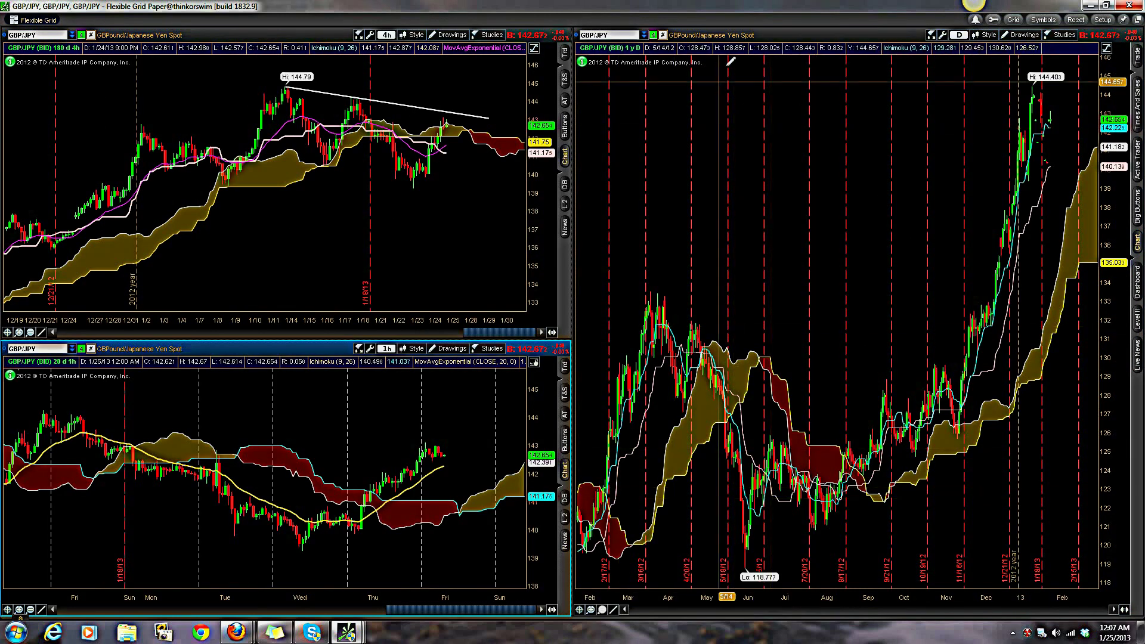
Step: Load the EUR/JPY pair in the linked charts
left_click(615, 33)
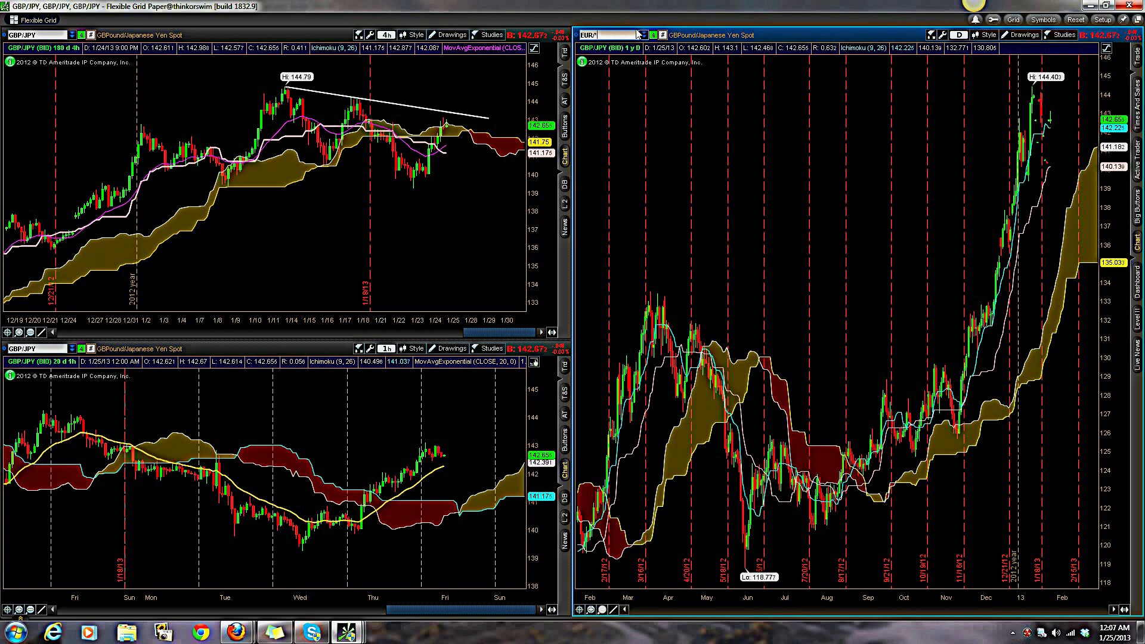
type("EUR/JPY")
key("Return")
Step: Examine the four-hour EUR/JPY trendline near the recent high and zoom in on the latest hourly candles
left_click_drag(527, 115, 557, 107)
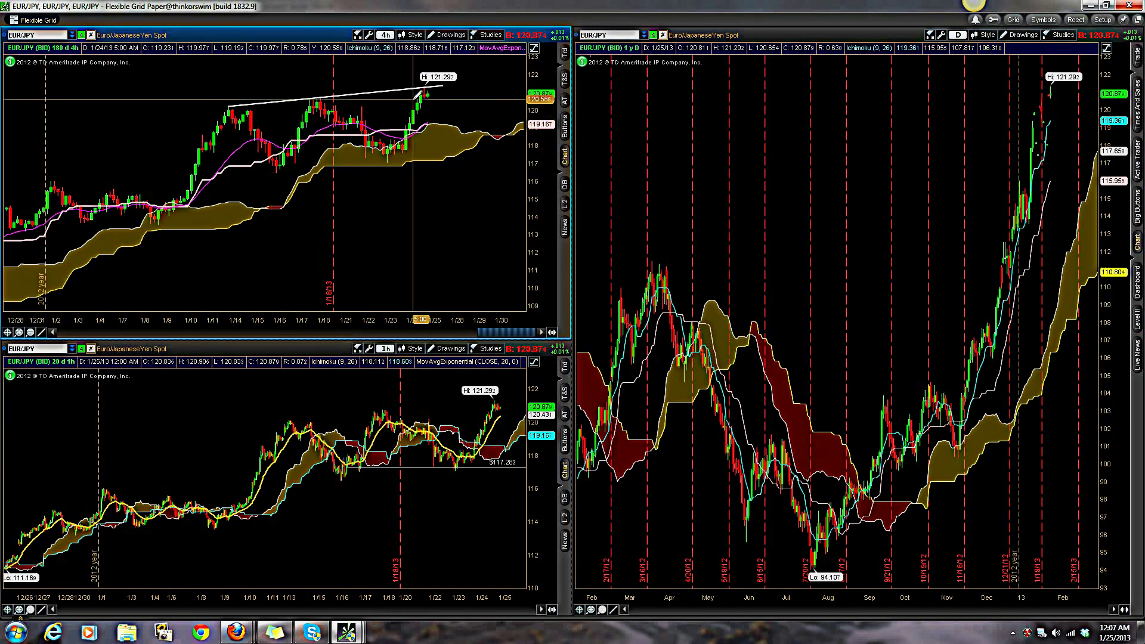
mouse_move(444, 85)
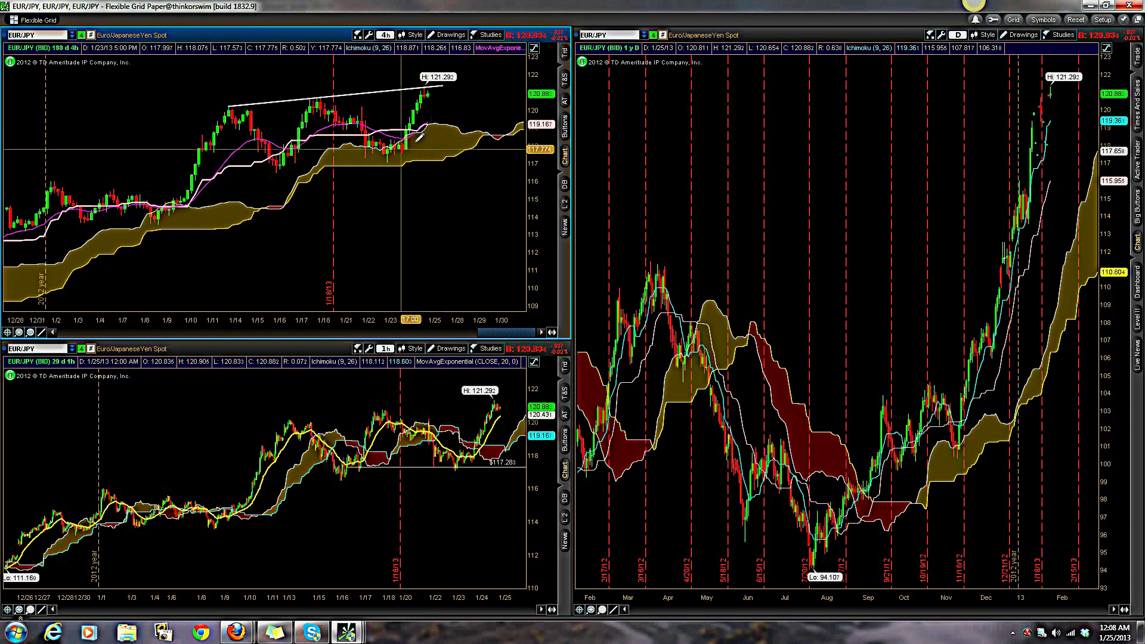
left_click_drag(391, 458, 546, 413)
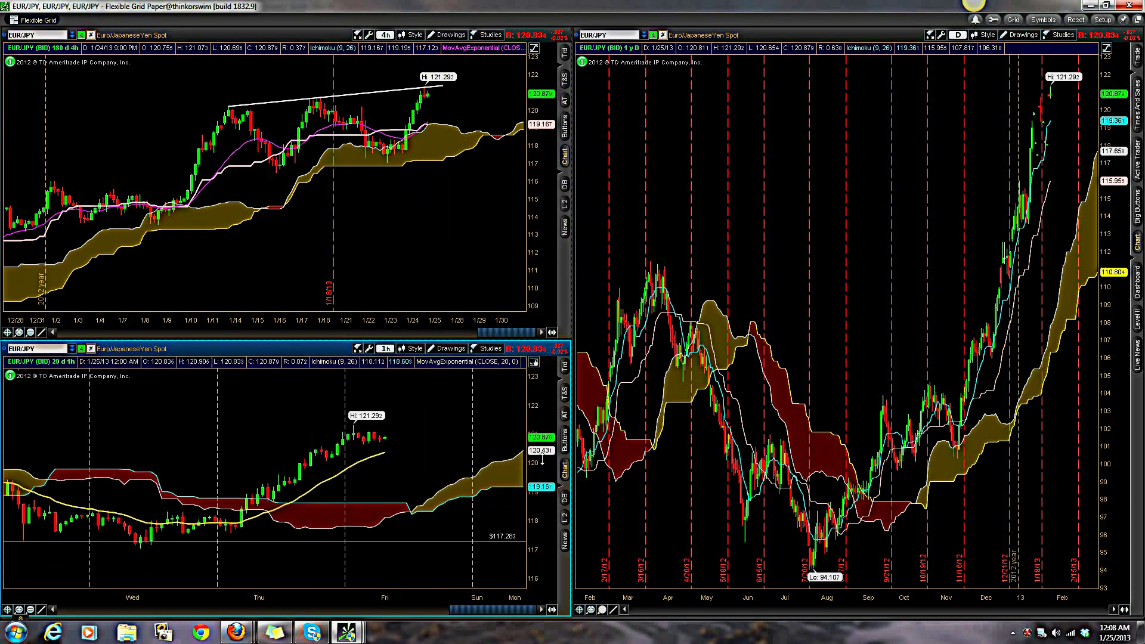